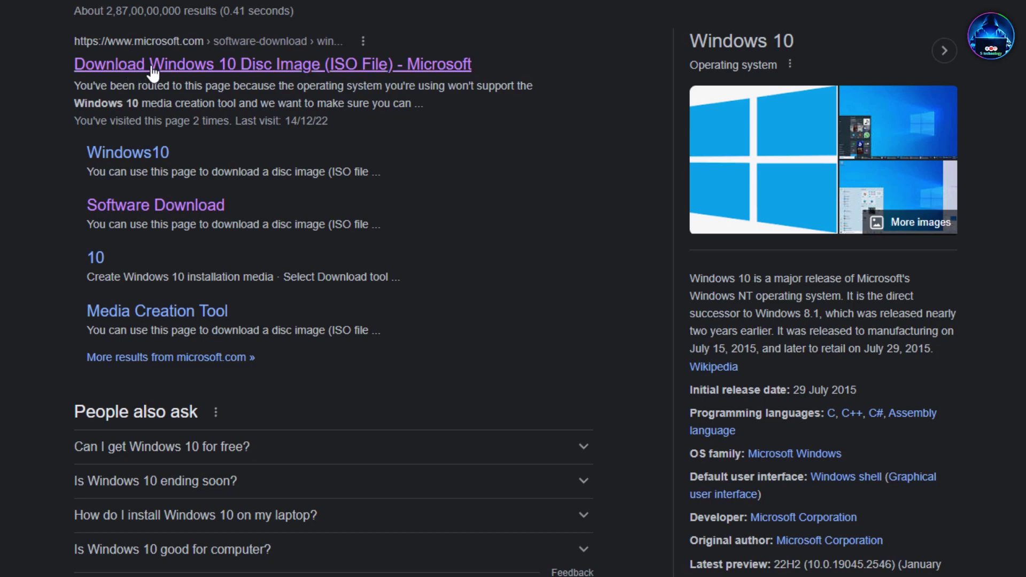
Step: From Microsoft's Download Windows 10 page, save the 22H2 Update Assistant (Windows10Upgrade9252.exe) to Downloads
{"action": "left_click", "coordinate": [171, 67]}
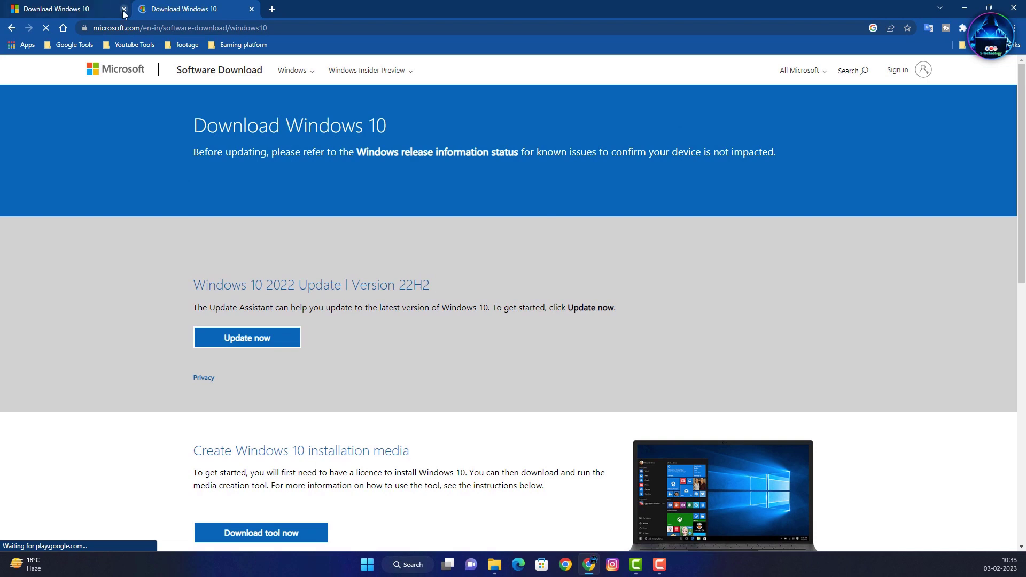
{"action": "left_click", "coordinate": [123, 9]}
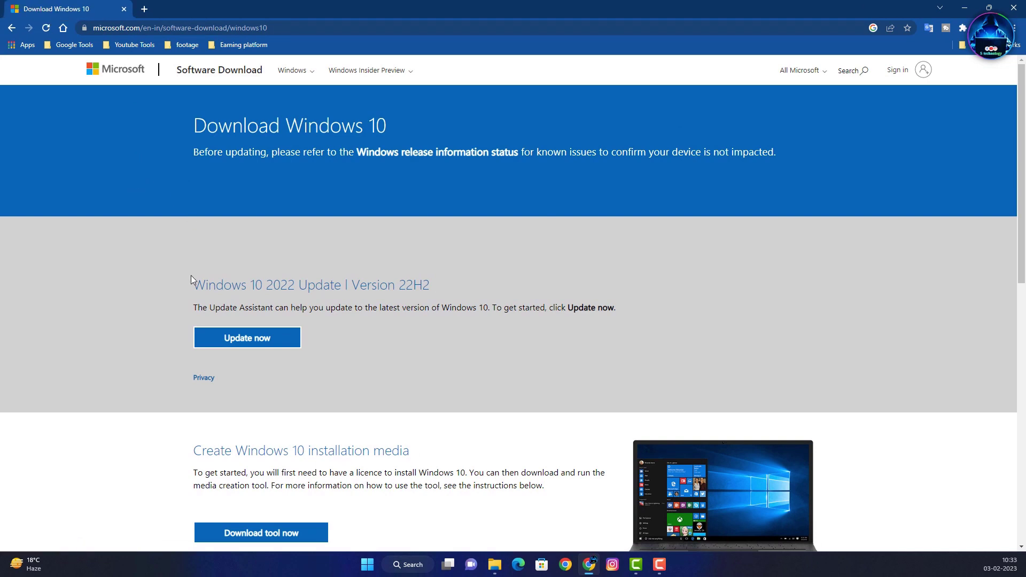
{"action": "scroll", "coordinate": [155, 277], "scroll_direction": "down", "scroll_amount": 1}
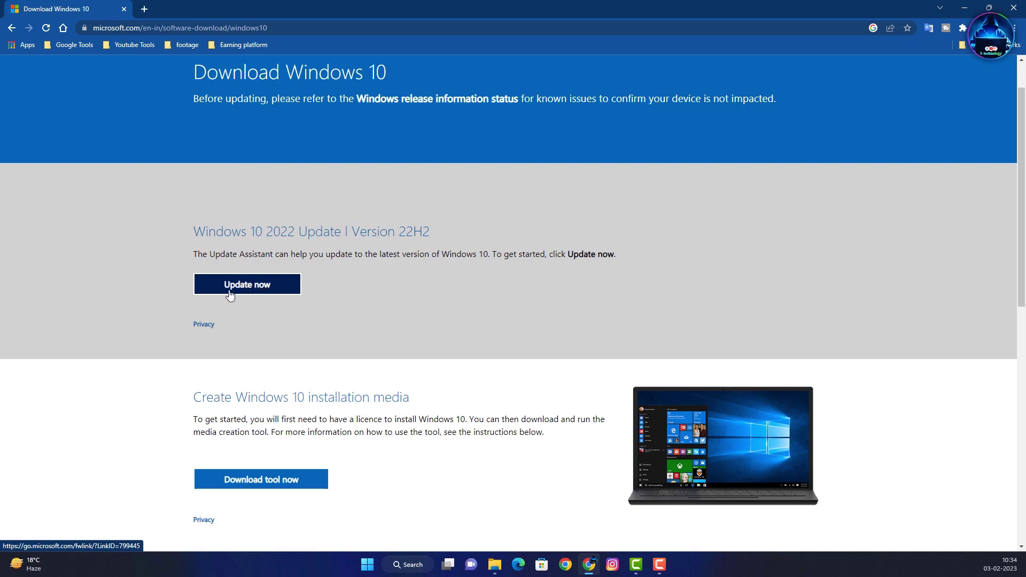
{"action": "scroll", "coordinate": [149, 378], "scroll_direction": "down", "scroll_amount": 3}
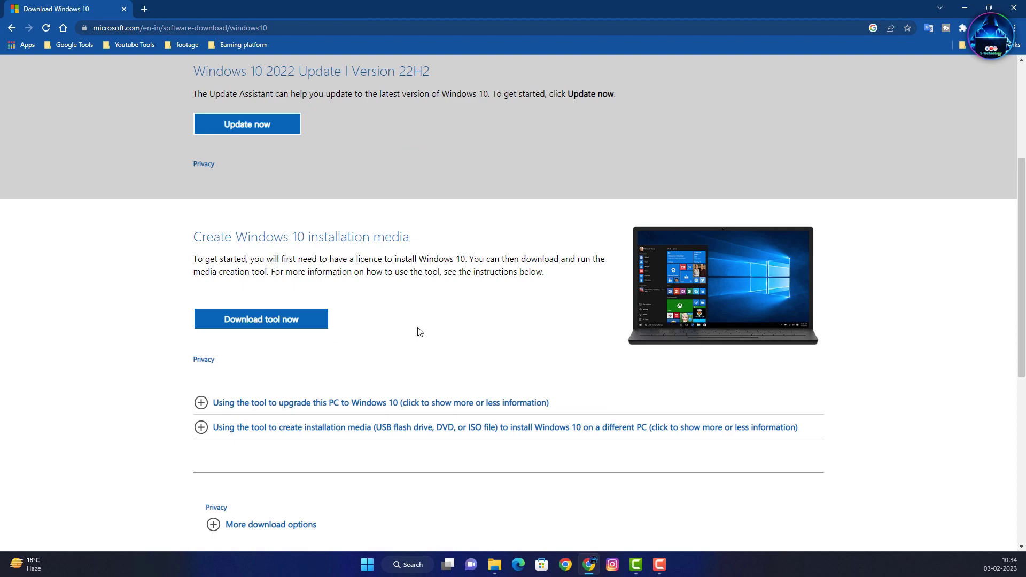
{"action": "scroll", "coordinate": [150, 307], "scroll_direction": "up", "scroll_amount": 3}
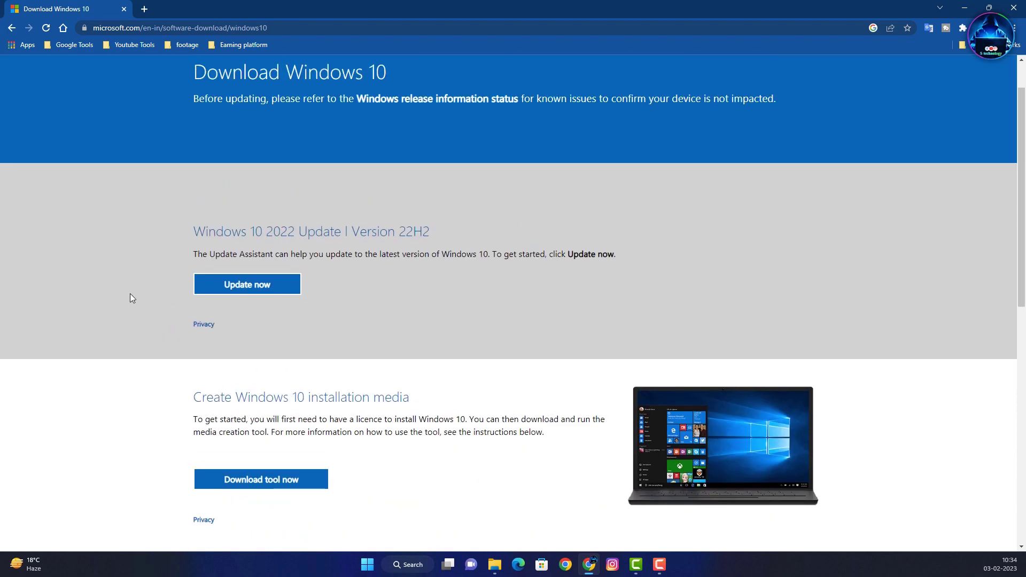
{"action": "left_click", "coordinate": [252, 288]}
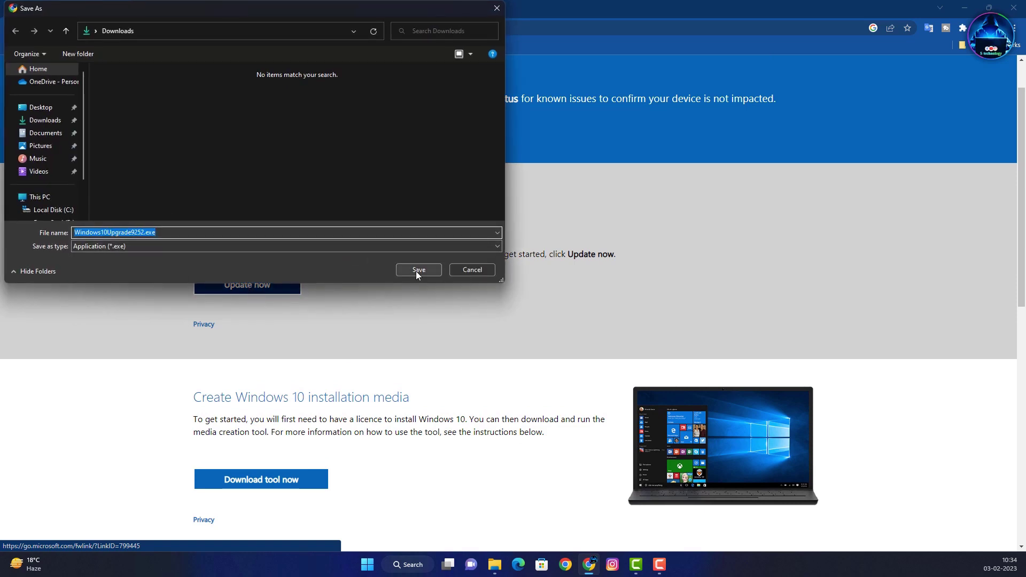
{"action": "left_click", "coordinate": [418, 270]}
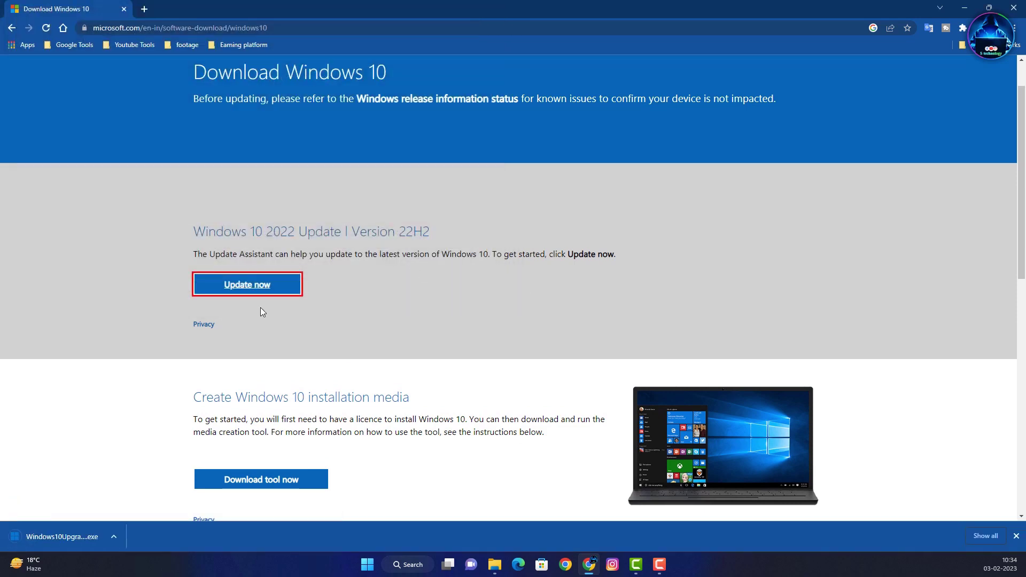
Step: Run Windows10Upgrade9252.exe, dismiss its Windows 10-only message, and return to the Chrome download page
{"action": "left_click", "coordinate": [74, 537]}
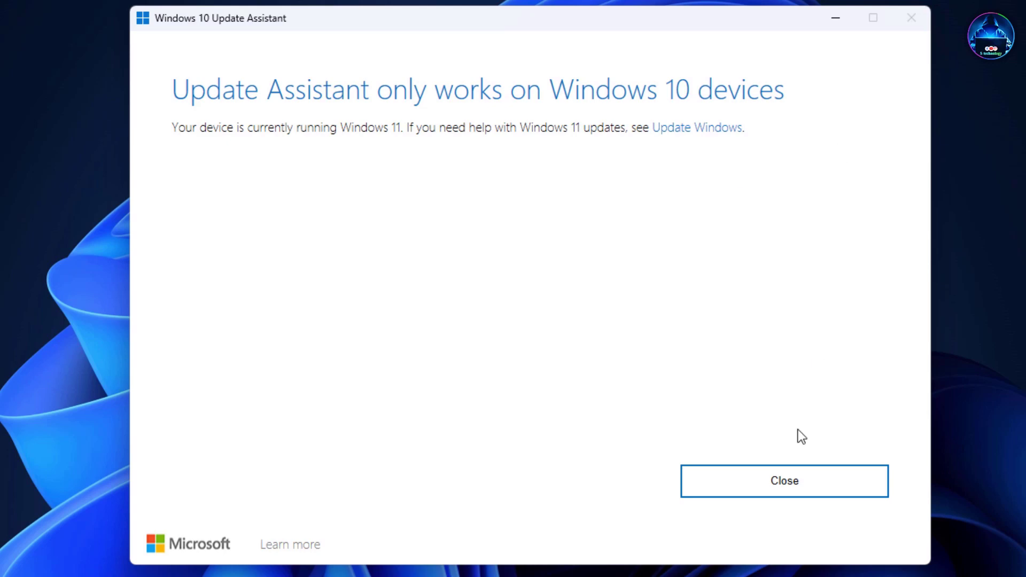
{"action": "left_click", "coordinate": [805, 487]}
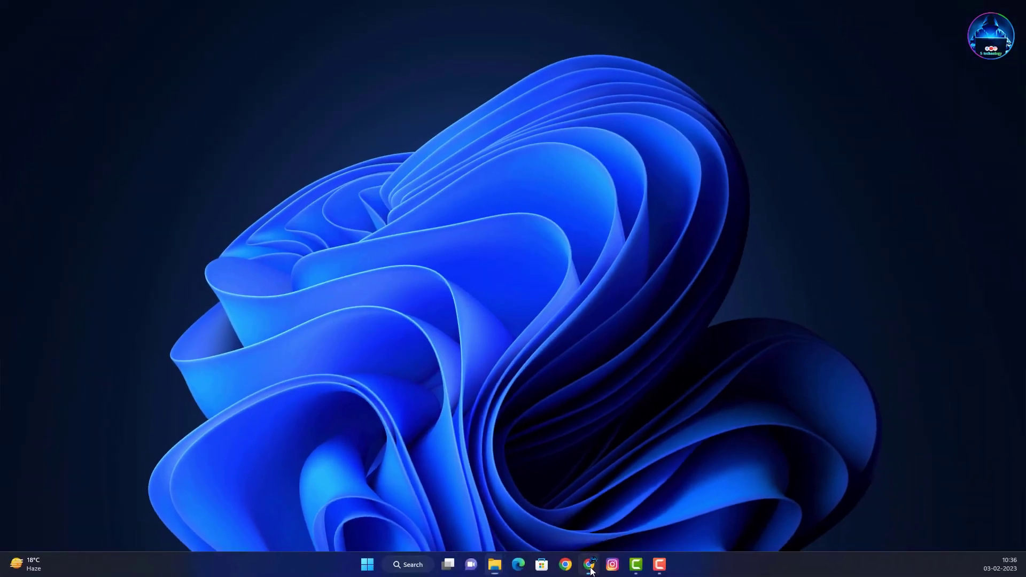
{"action": "left_click", "coordinate": [589, 565]}
{"action": "scroll", "coordinate": [377, 335], "scroll_direction": "down", "scroll_amount": 2}
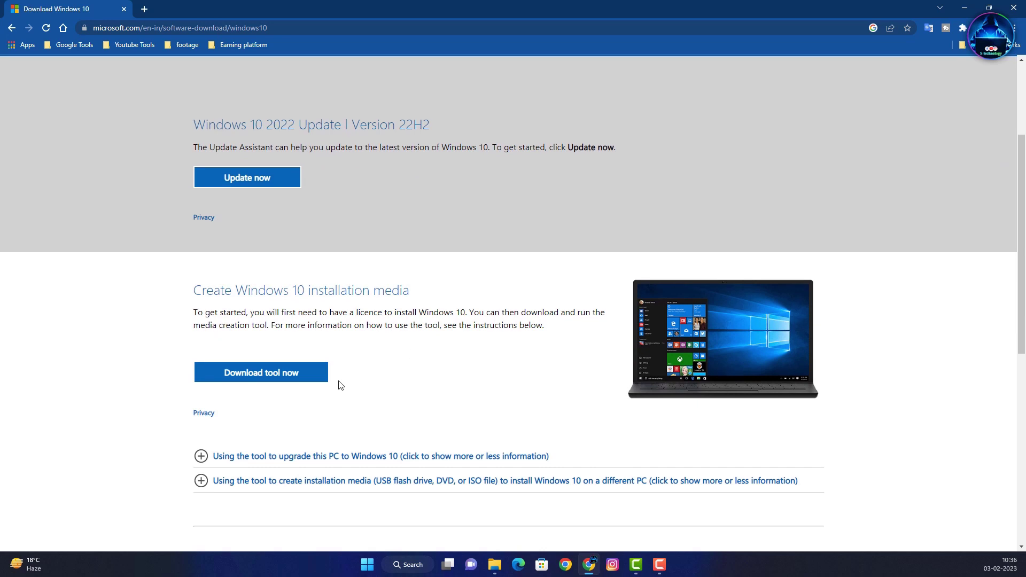
Step: Save MediaCreationTool22H2.exe to Downloads and launch it, minimizing Chrome to reveal Windows 10 Setup
{"action": "left_click", "coordinate": [289, 377]}
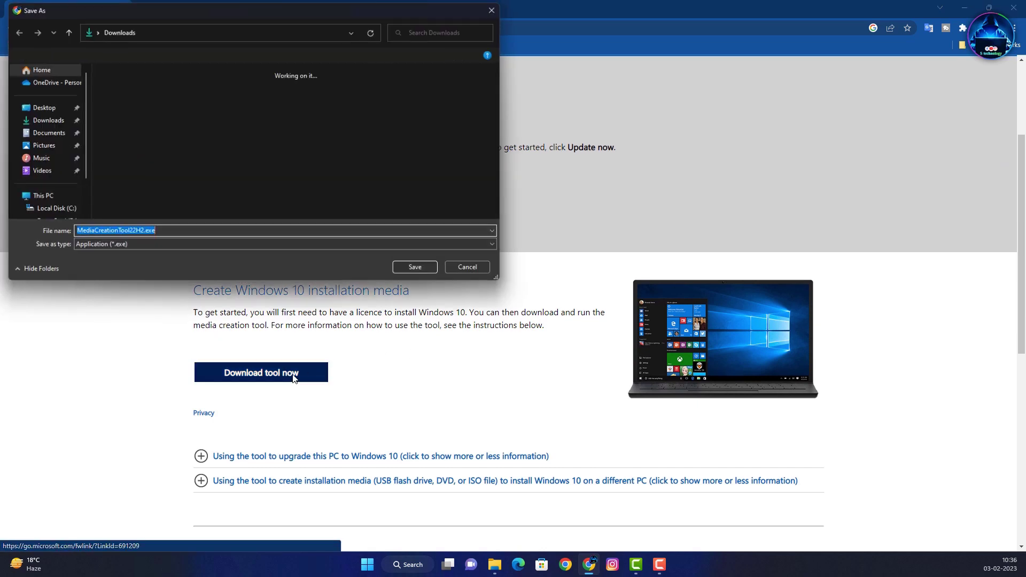
{"action": "left_click", "coordinate": [431, 271]}
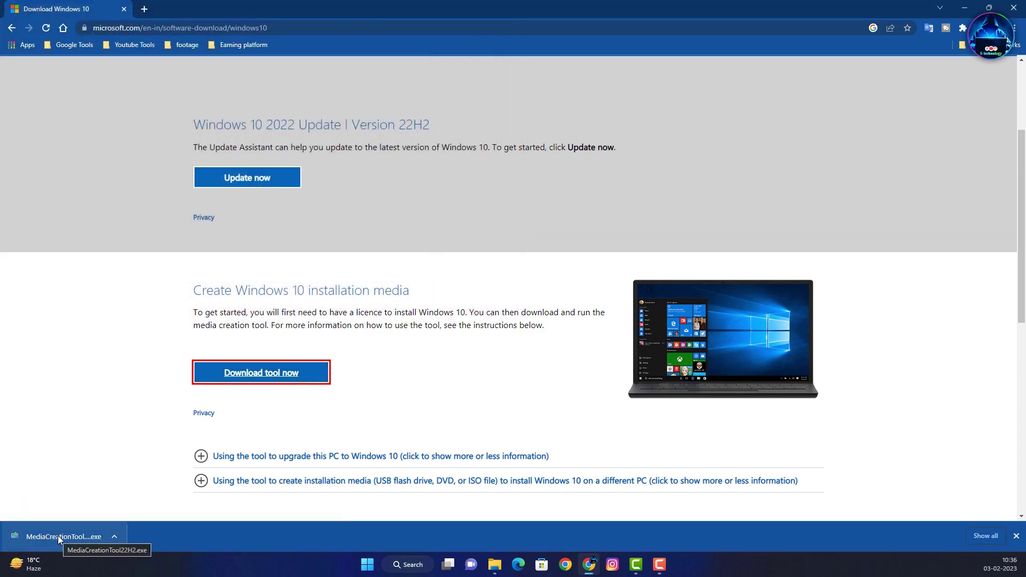
{"action": "left_click", "coordinate": [58, 536]}
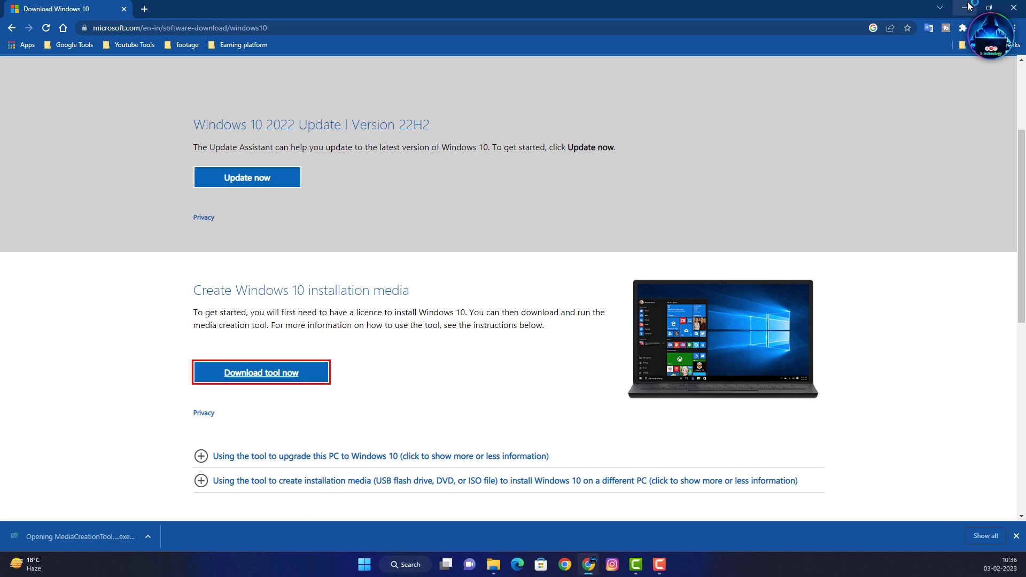
{"action": "left_click", "coordinate": [968, 7]}
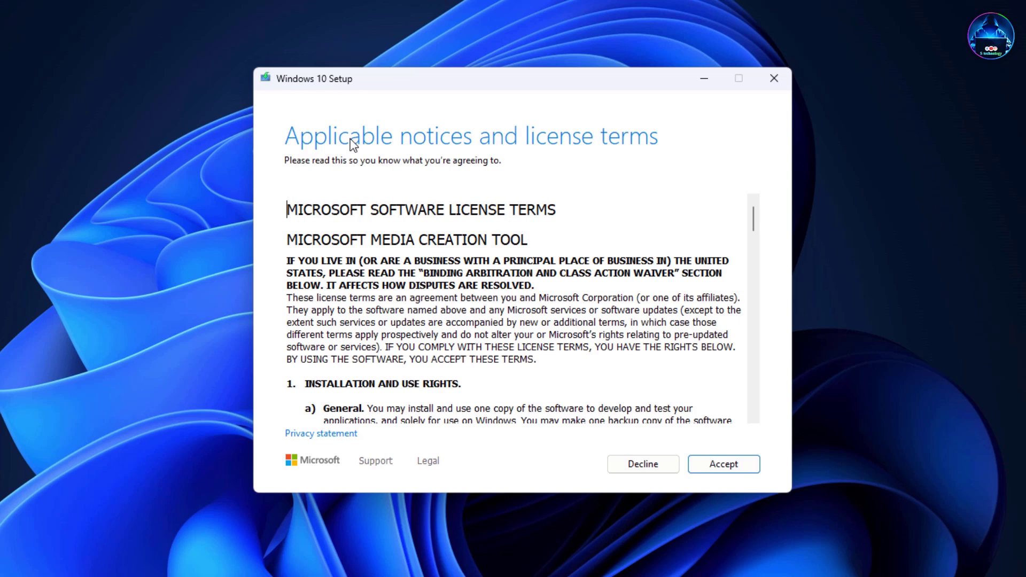
Step: Accept the license terms and choose to create installation media for another PC
{"action": "left_click", "coordinate": [723, 465]}
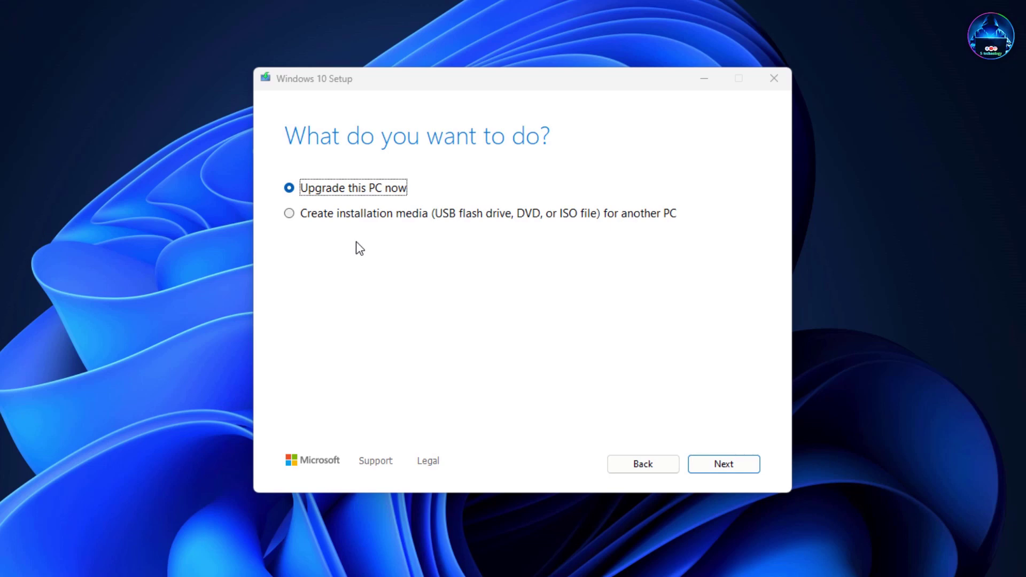
{"action": "left_click", "coordinate": [337, 215]}
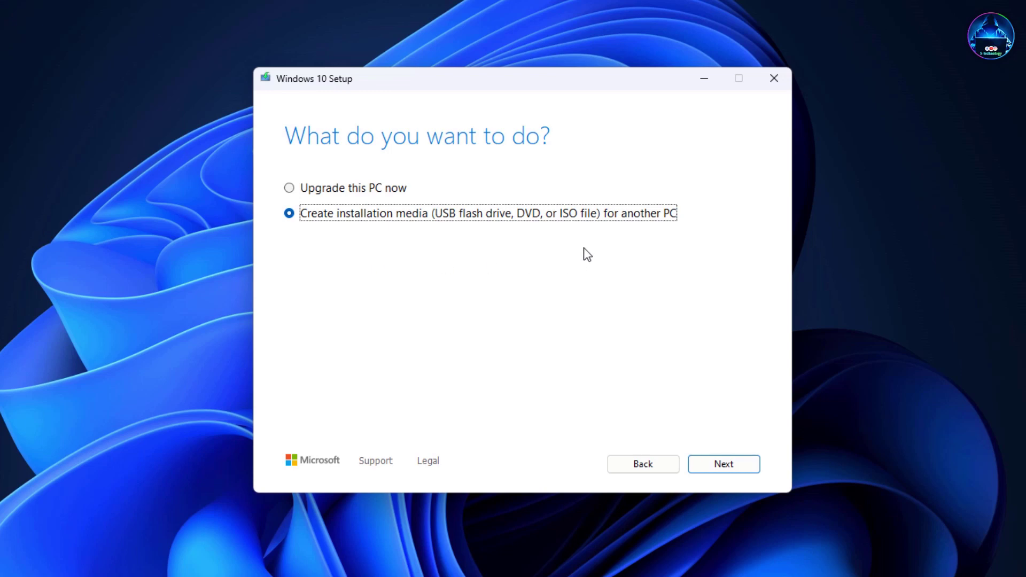
{"action": "left_click", "coordinate": [742, 473]}
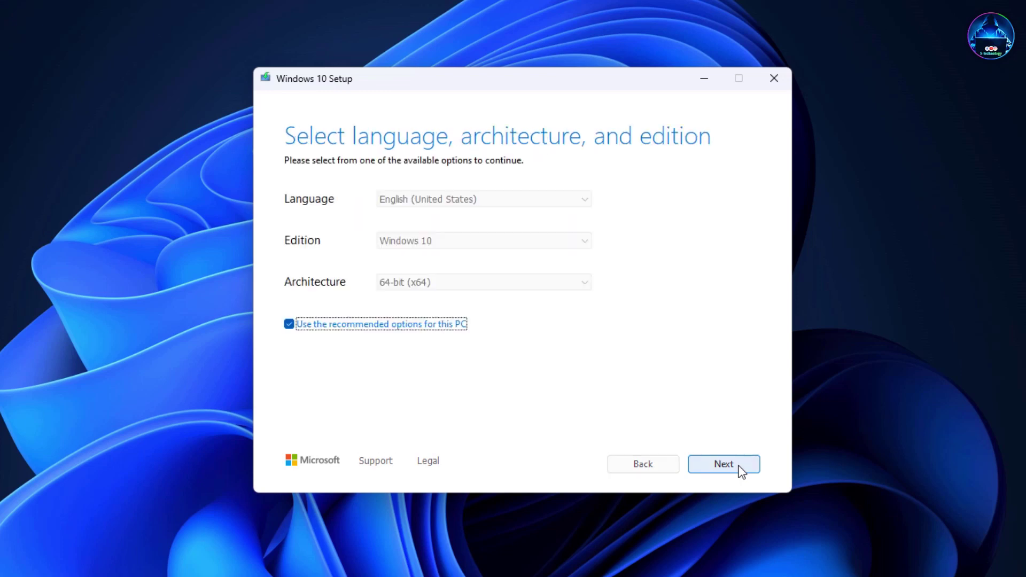
Step: Keep the recommended English, Windows 10, 64-bit (x64) options and continue to media selection
{"action": "left_click", "coordinate": [288, 324]}
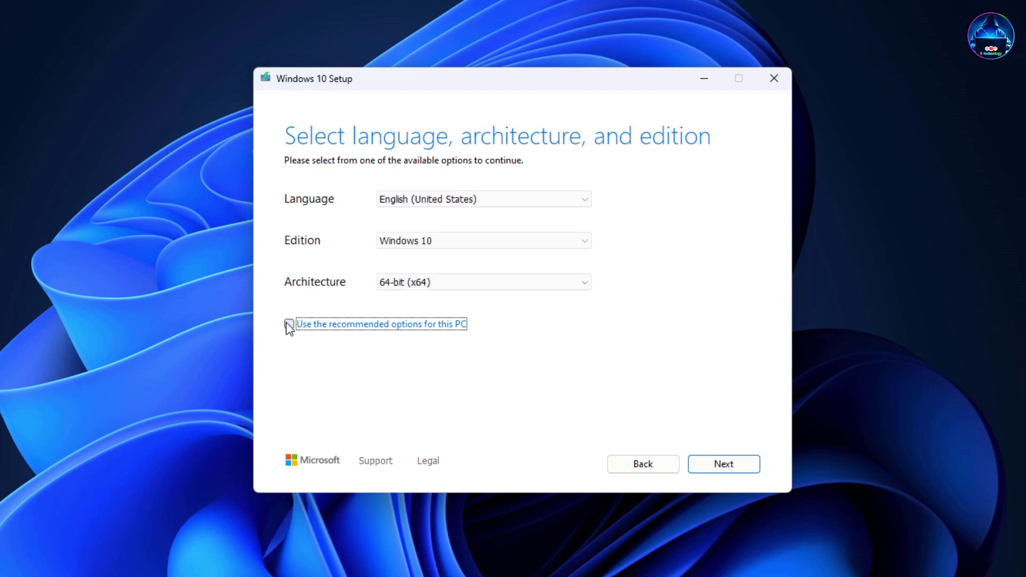
{"action": "left_click", "coordinate": [412, 287]}
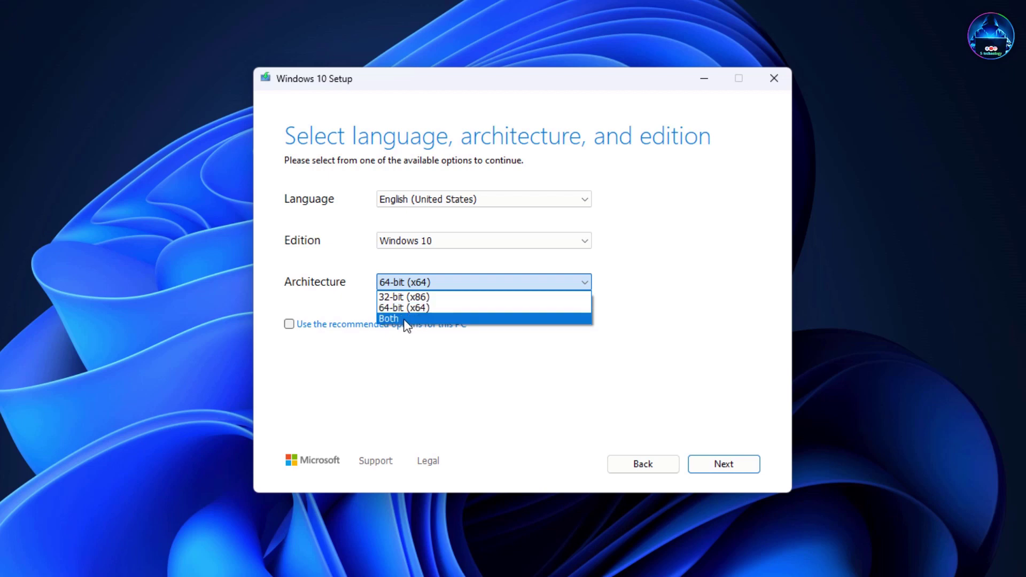
{"action": "left_click", "coordinate": [291, 327]}
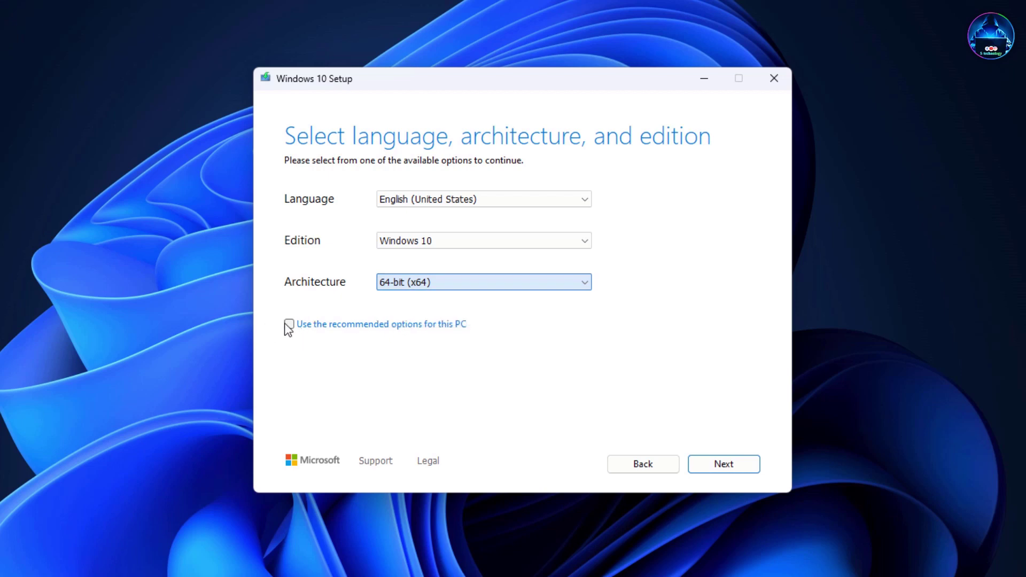
{"action": "left_click", "coordinate": [290, 325]}
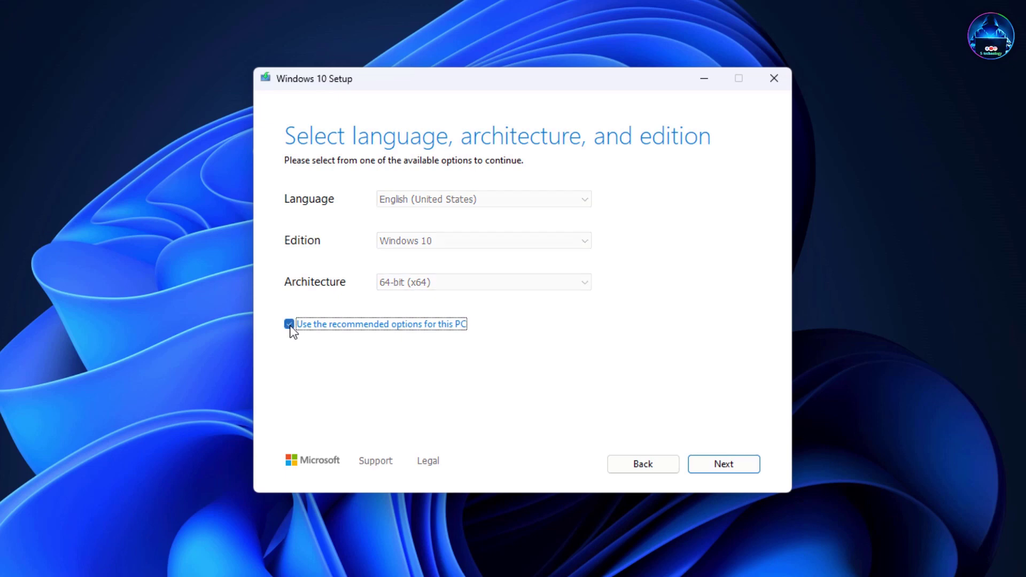
{"action": "left_click", "coordinate": [730, 464]}
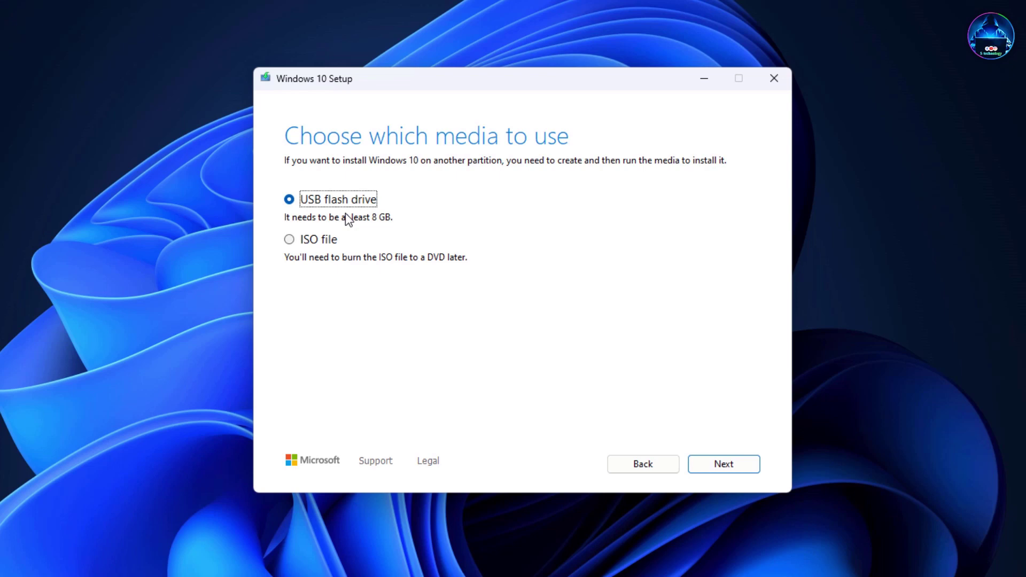
Step: Choose ISO file, browse to E:\Operating System\Windows, then cancel and quit Windows 10 Setup
{"action": "left_click", "coordinate": [315, 241]}
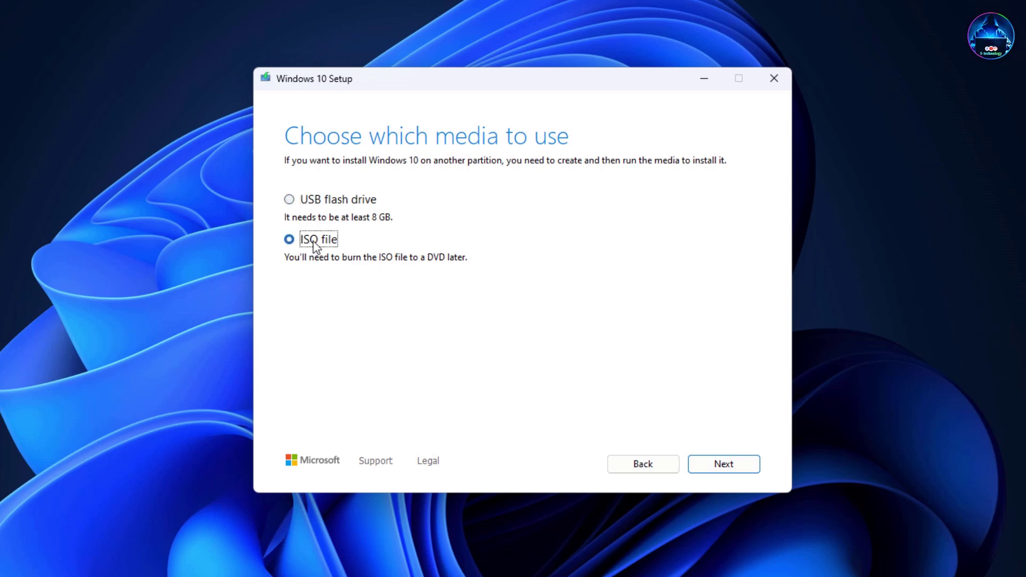
{"action": "left_click", "coordinate": [735, 470]}
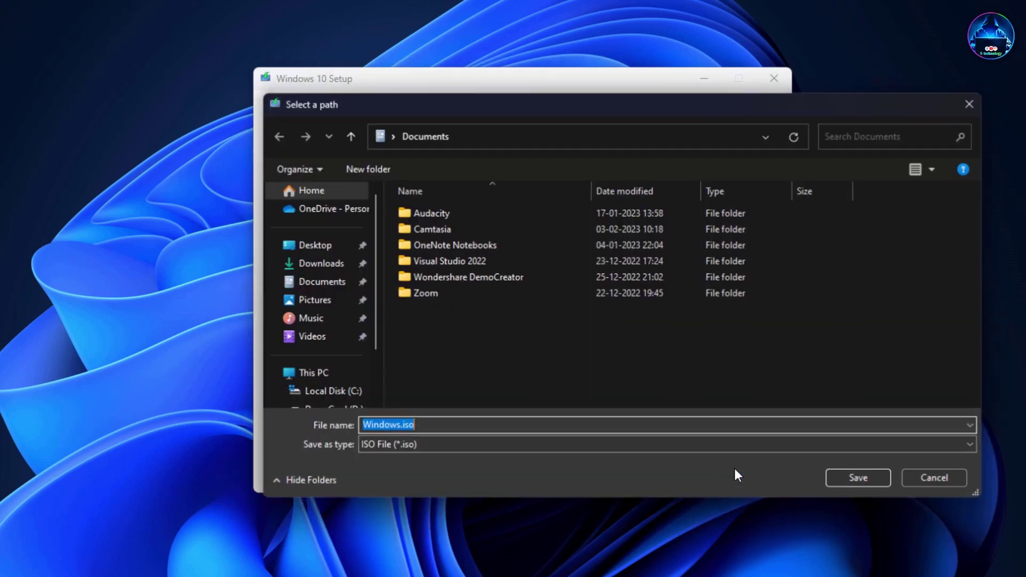
{"action": "scroll", "coordinate": [337, 333], "scroll_direction": "down", "scroll_amount": 2}
{"action": "left_click", "coordinate": [324, 337]}
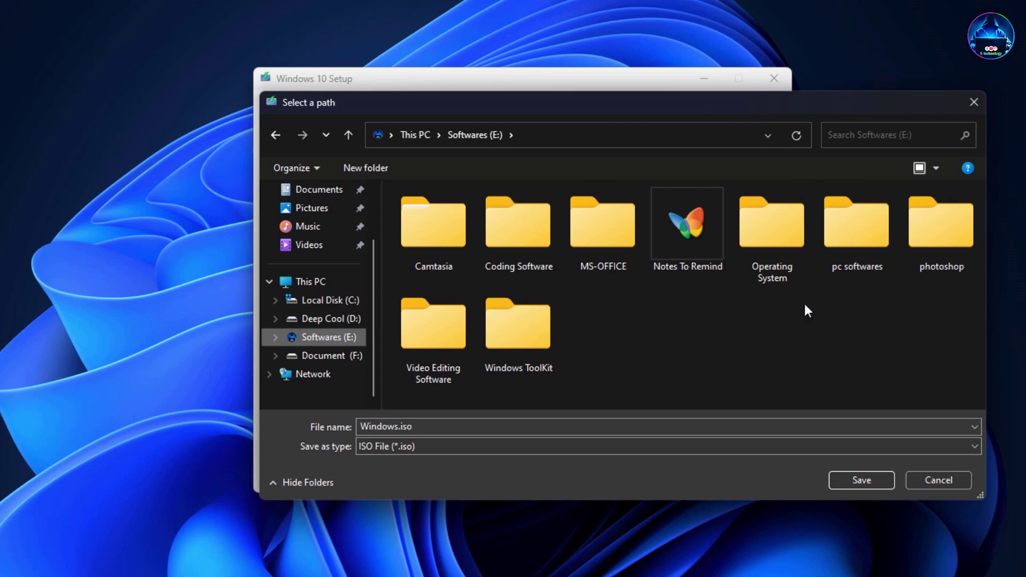
{"action": "double_click", "coordinate": [782, 254]}
{"action": "double_click", "coordinate": [773, 236]}
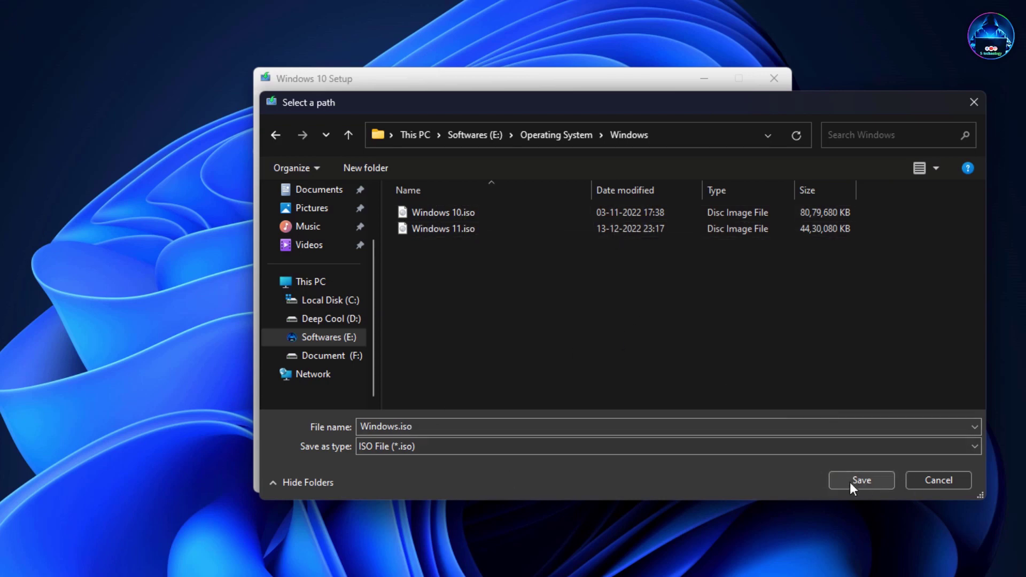
{"action": "left_click", "coordinate": [938, 480]}
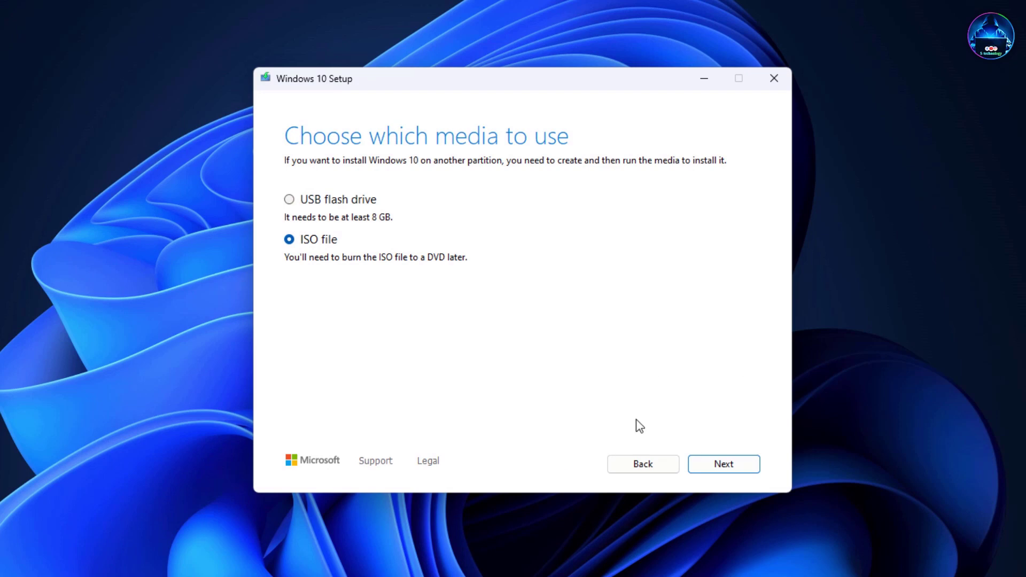
{"action": "left_click", "coordinate": [780, 79]}
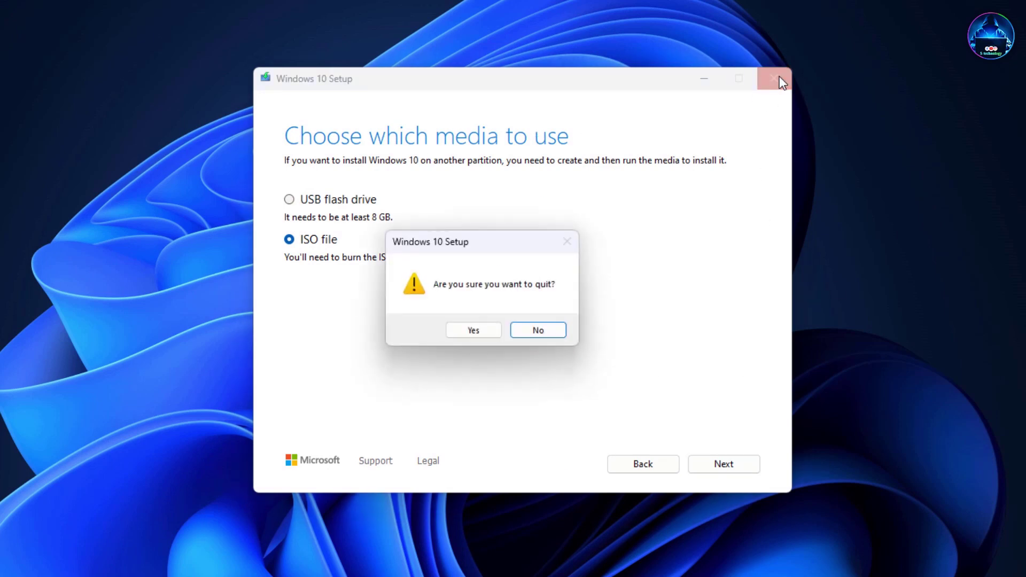
{"action": "left_click", "coordinate": [474, 331]}
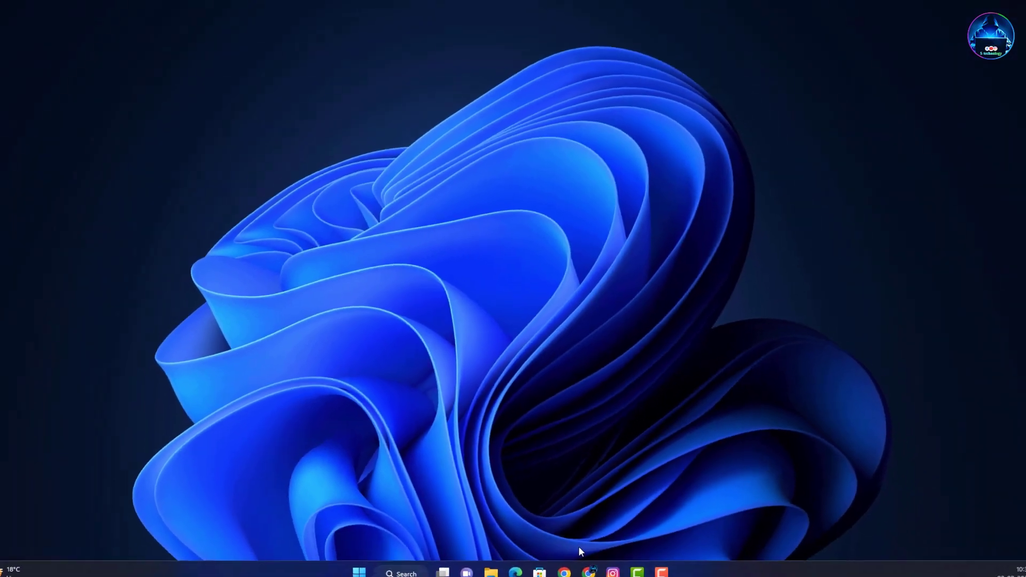
Step: Search the web for 'rufus' and open the official rufus.ie website
{"action": "left_click", "coordinate": [588, 564]}
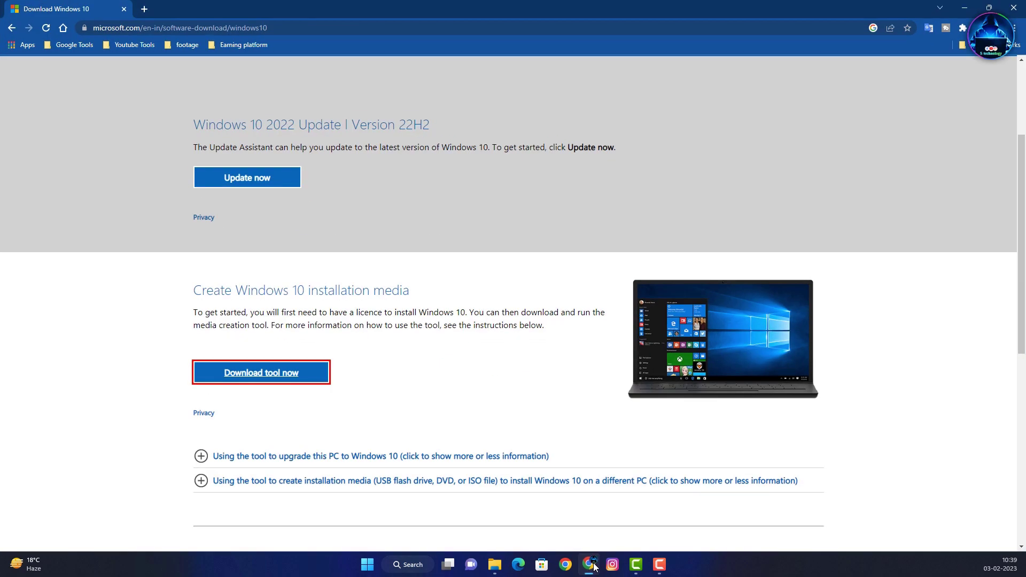
{"action": "left_click", "coordinate": [145, 9]}
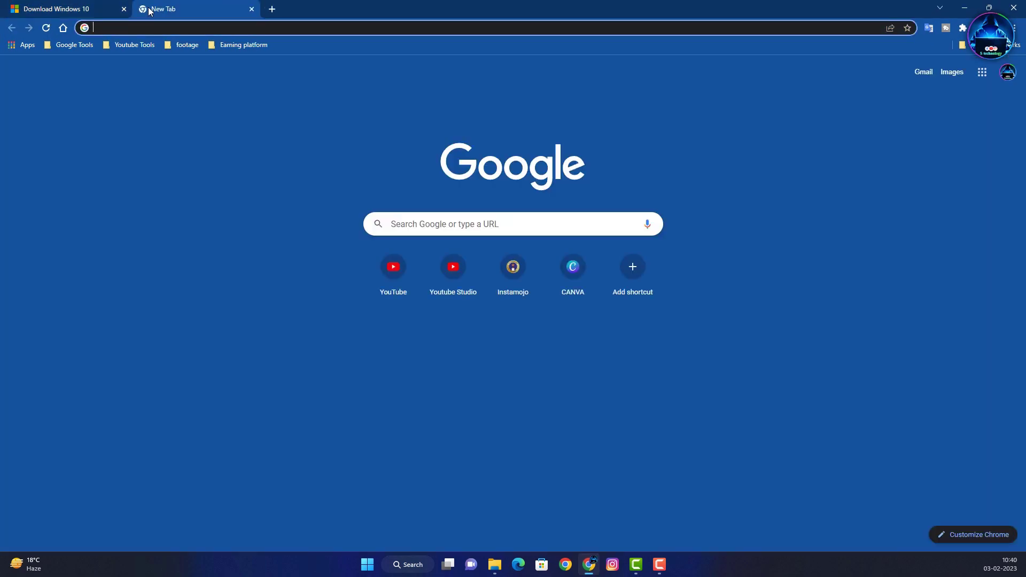
{"action": "type", "text": "rufus"}
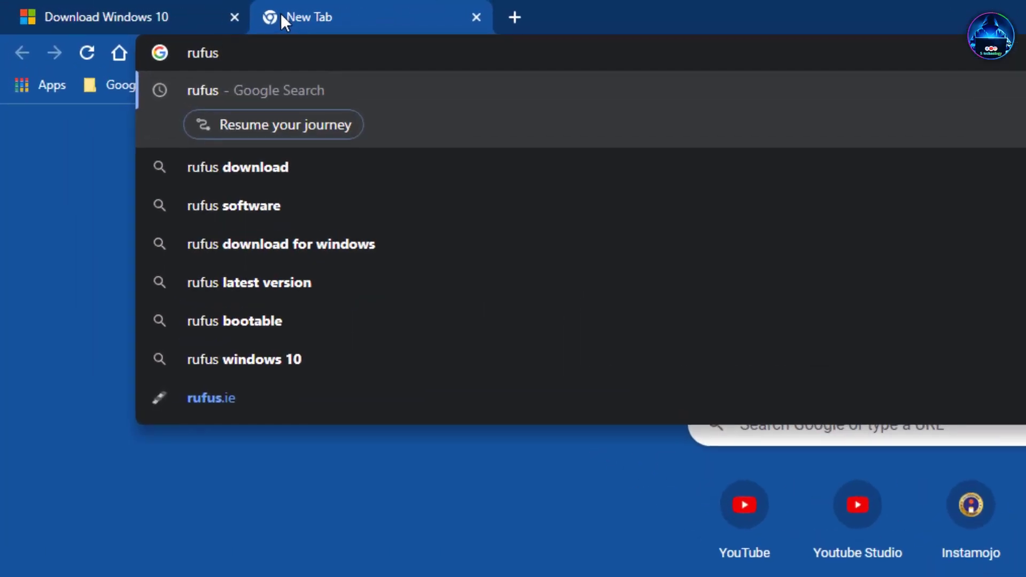
{"action": "key", "text": "Return"}
{"action": "left_click", "coordinate": [338, 401]}
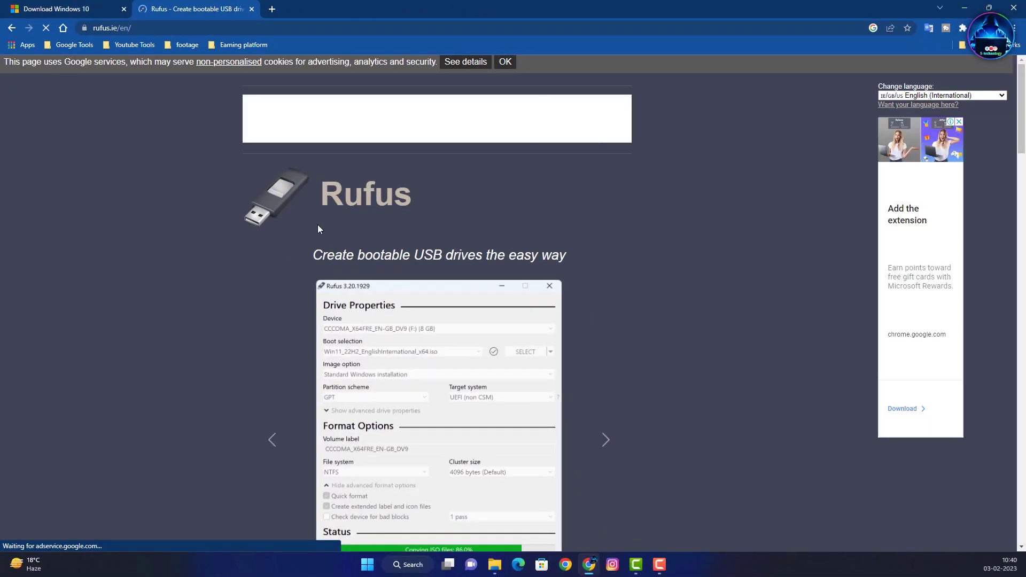
Step: Download rufus-3.21.exe to Downloads, dismissing the ad, and run it
{"action": "scroll", "coordinate": [320, 226], "scroll_direction": "down", "scroll_amount": 5}
{"action": "scroll", "coordinate": [320, 230], "scroll_direction": "down", "scroll_amount": 6}
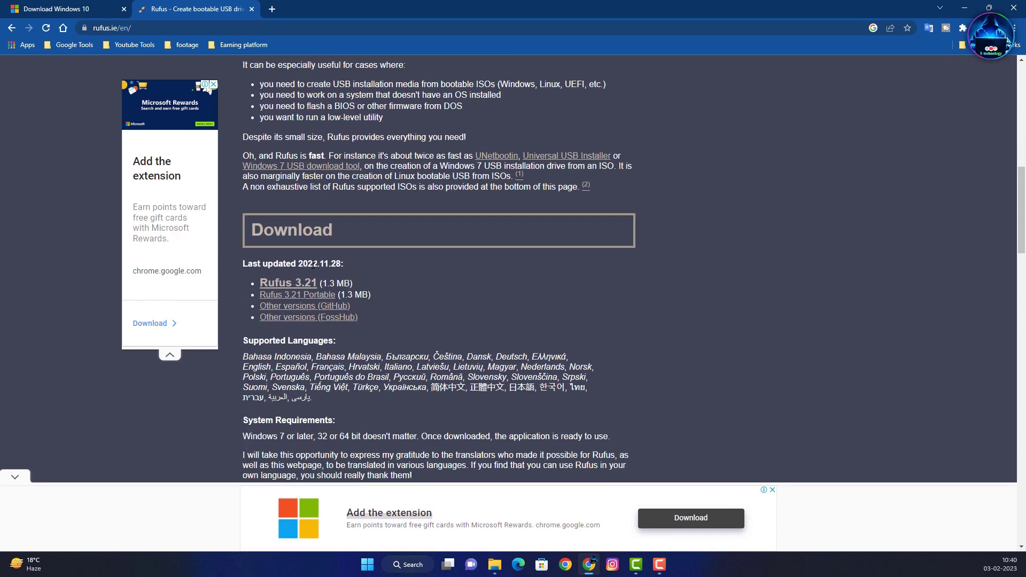
{"action": "left_click", "coordinate": [283, 286]}
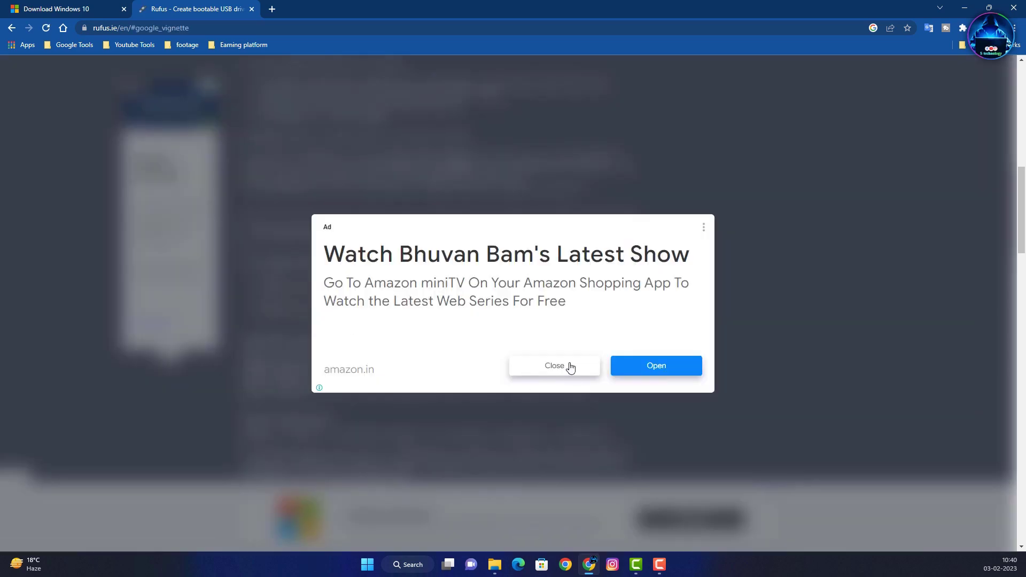
{"action": "left_click", "coordinate": [570, 367]}
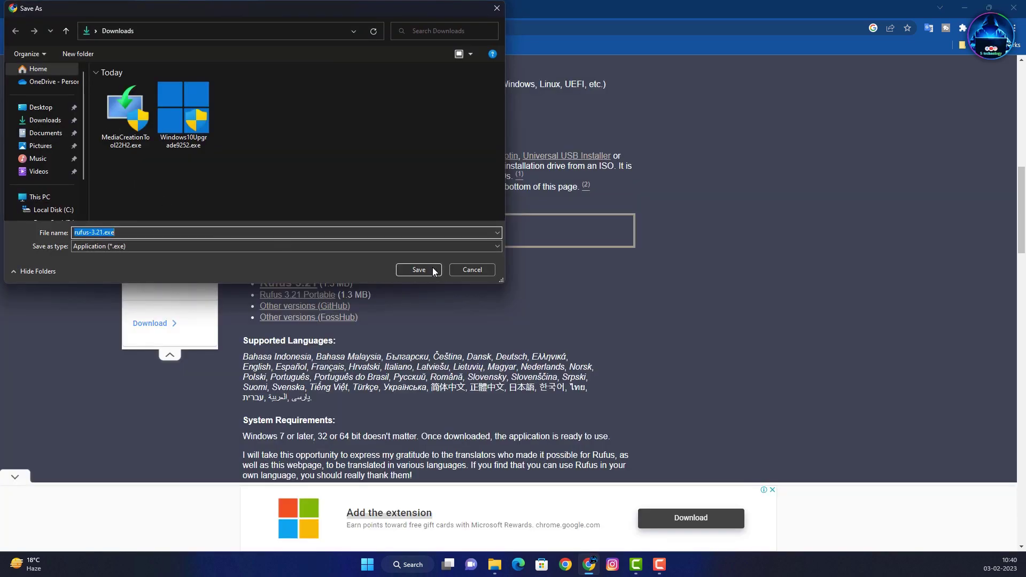
{"action": "left_click", "coordinate": [434, 271]}
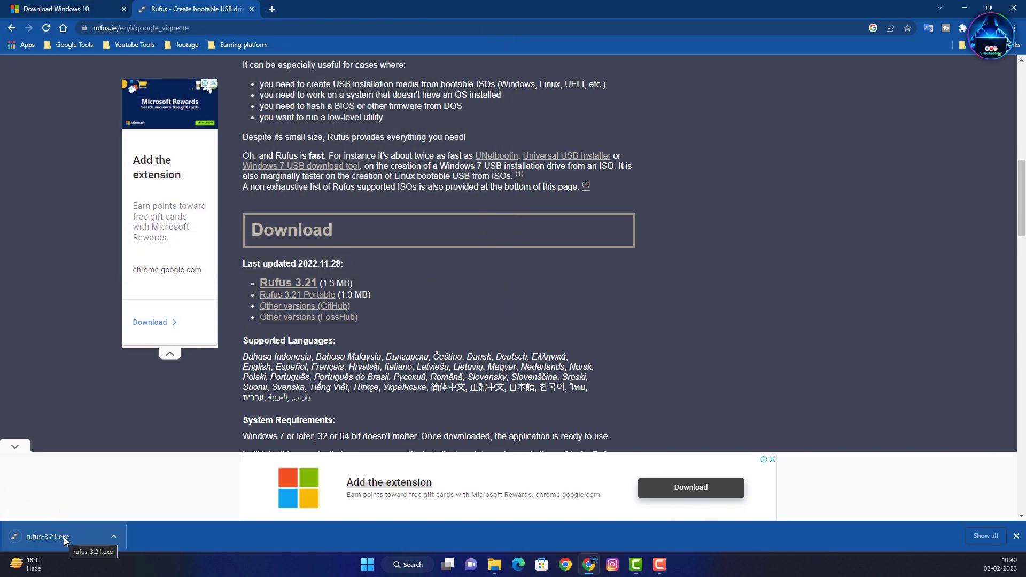
{"action": "left_click", "coordinate": [63, 537]}
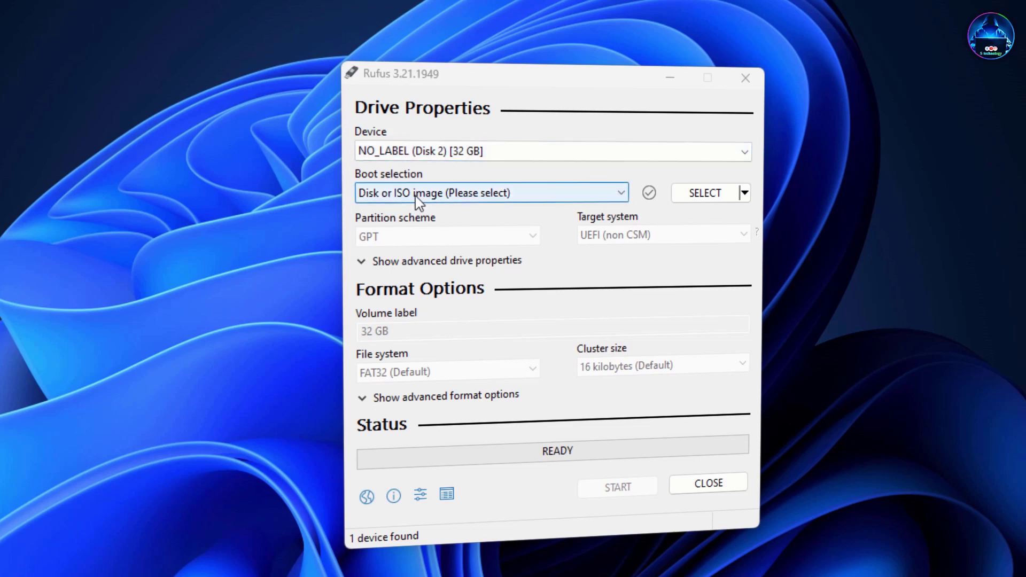
Step: Load Windows 10.iso as the boot image in Rufus
{"action": "left_click", "coordinate": [483, 194]}
{"action": "left_click", "coordinate": [483, 193]}
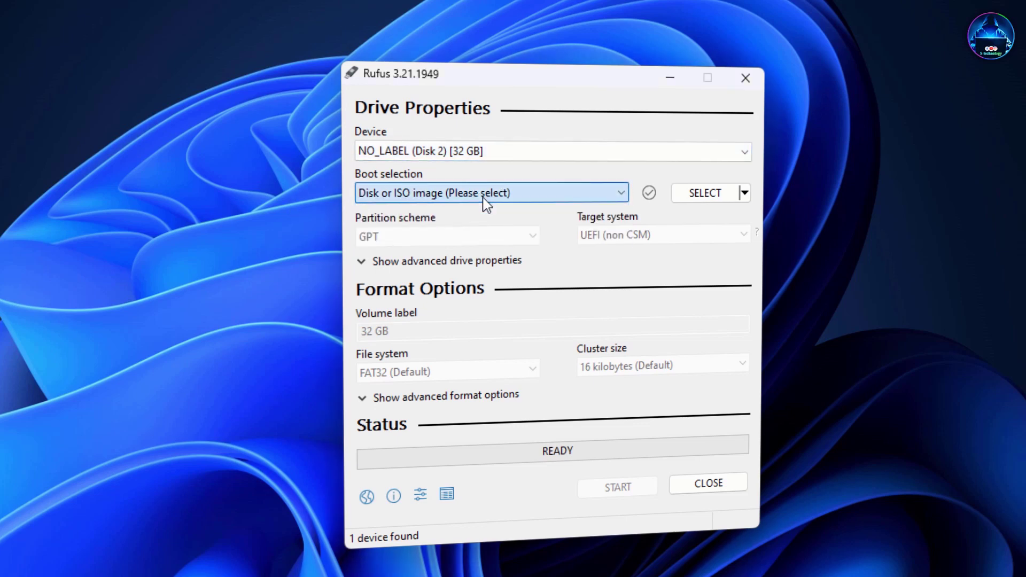
{"action": "left_click", "coordinate": [705, 193]}
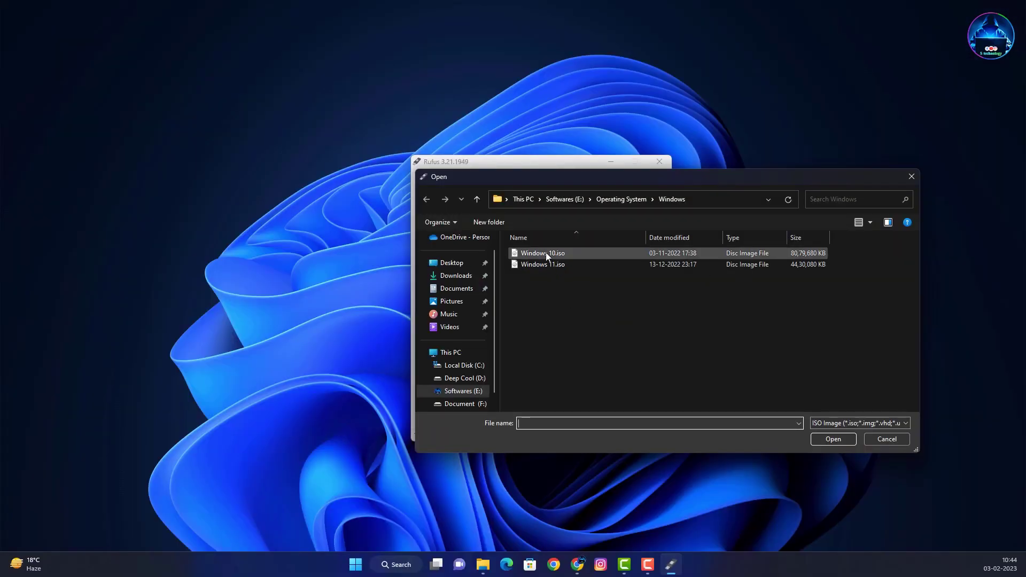
{"action": "left_click", "coordinate": [546, 253]}
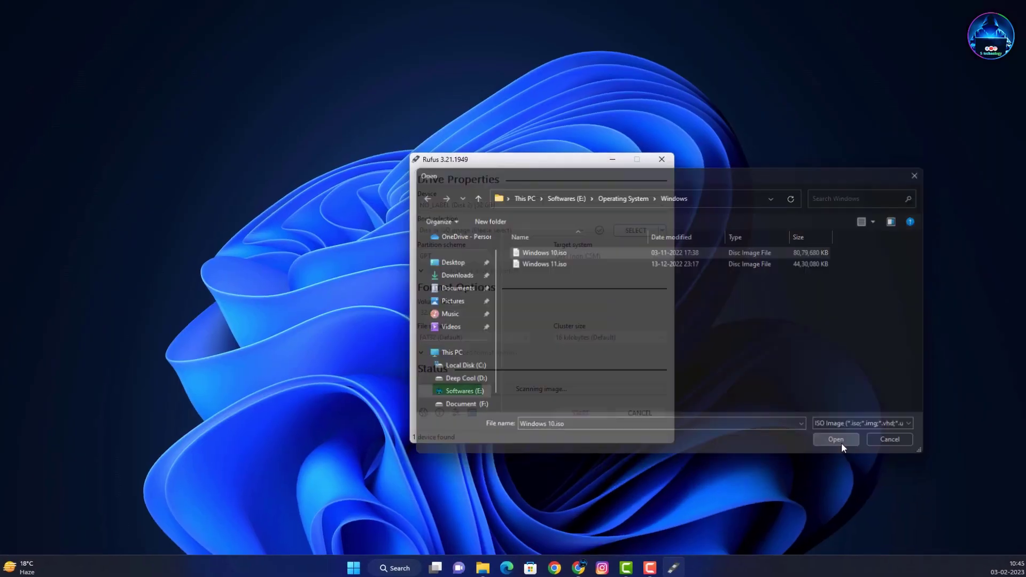
{"action": "left_click", "coordinate": [842, 443]}
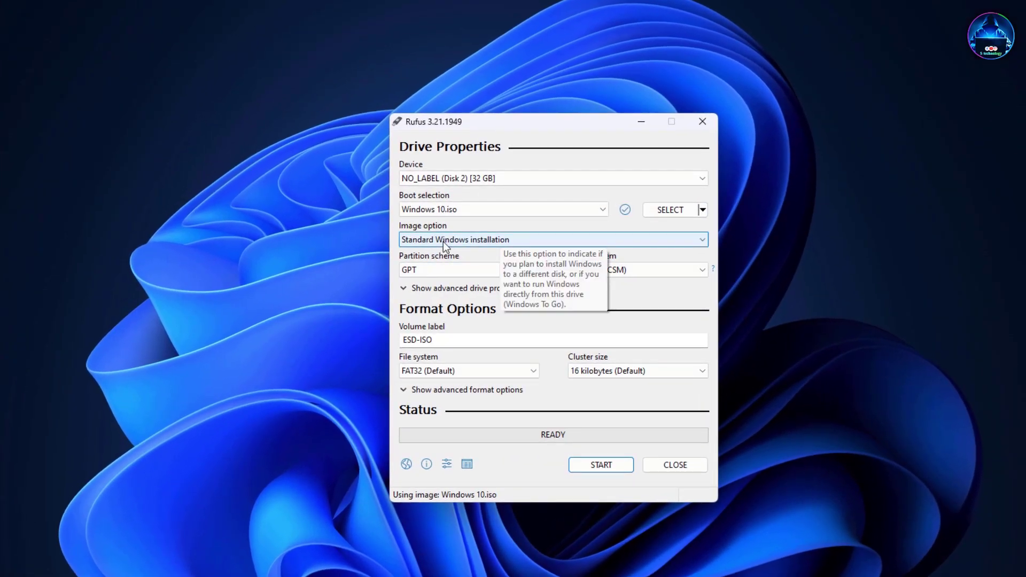
Step: Keep Standard Windows installation and GPT, and change the volume label from ESD-ISO to 'win 10'
{"action": "left_click", "coordinate": [444, 242]}
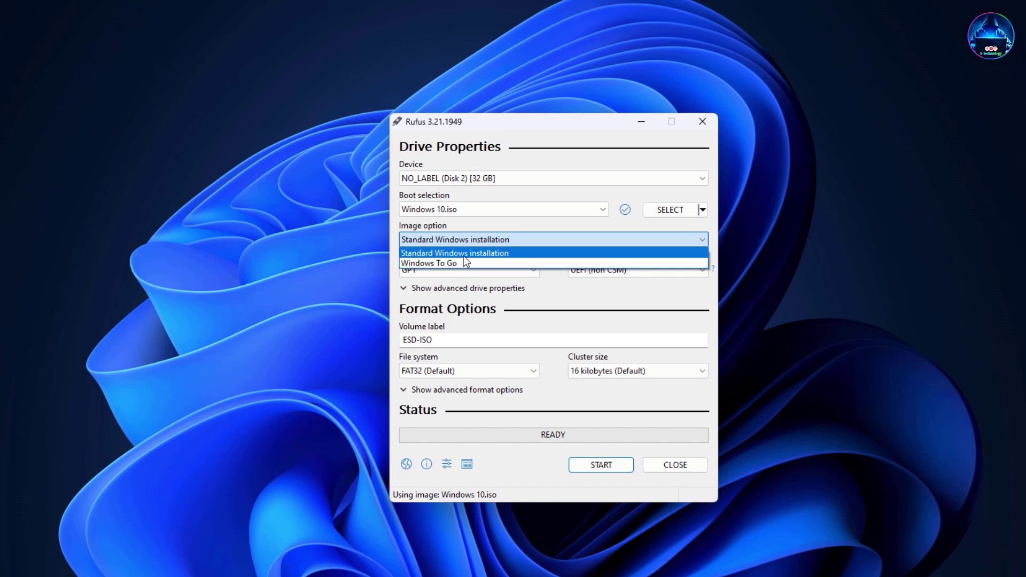
{"action": "left_click", "coordinate": [464, 256]}
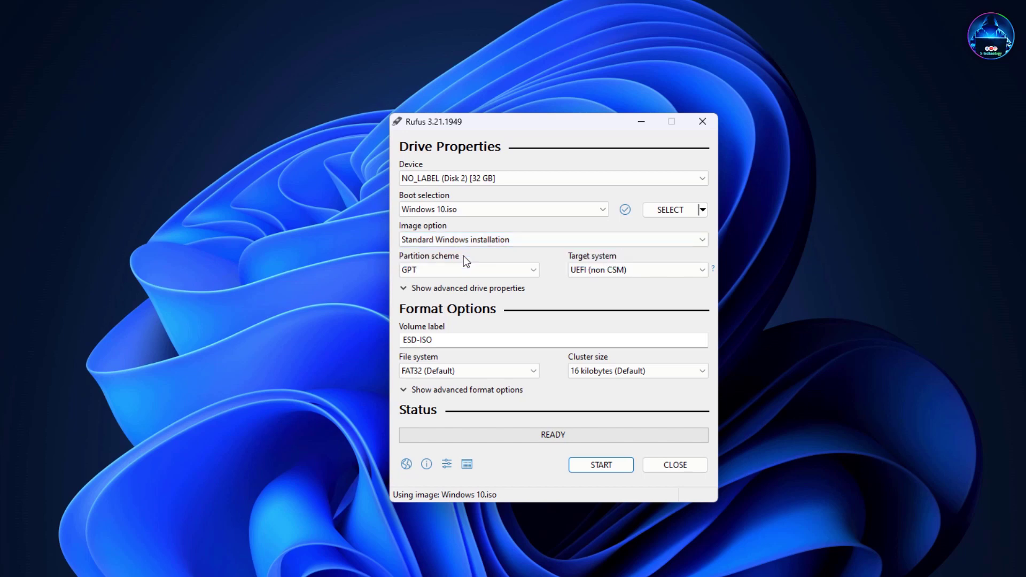
{"action": "left_click", "coordinate": [425, 277]}
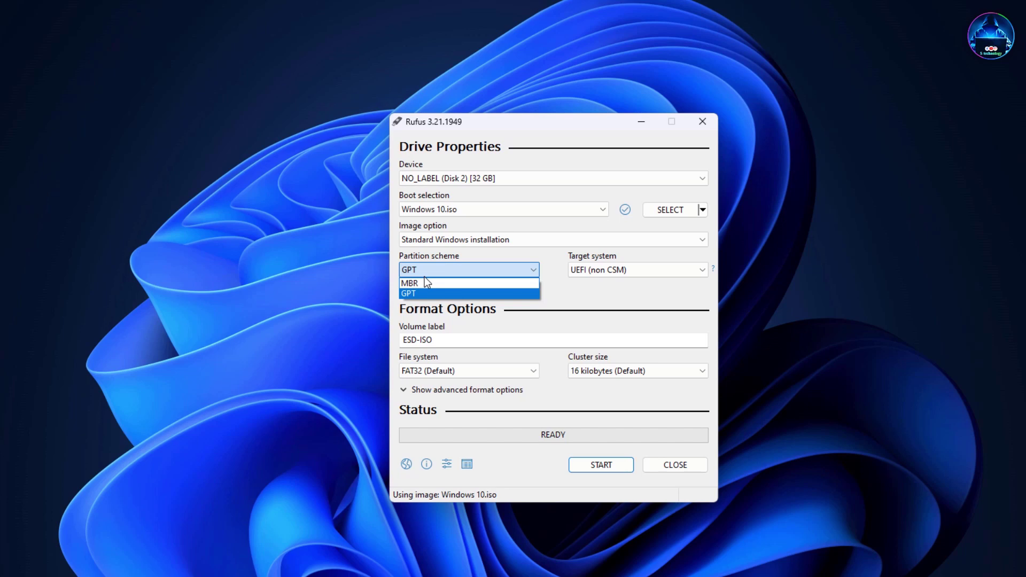
{"action": "left_click", "coordinate": [425, 277]}
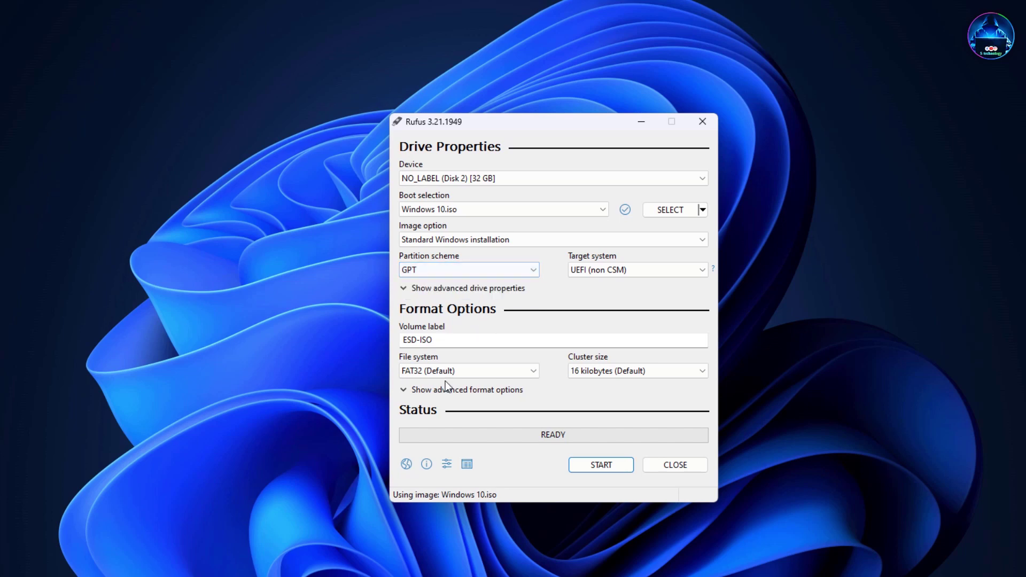
{"action": "left_click_drag", "start_coordinate": [467, 342], "coordinate": [362, 338]}
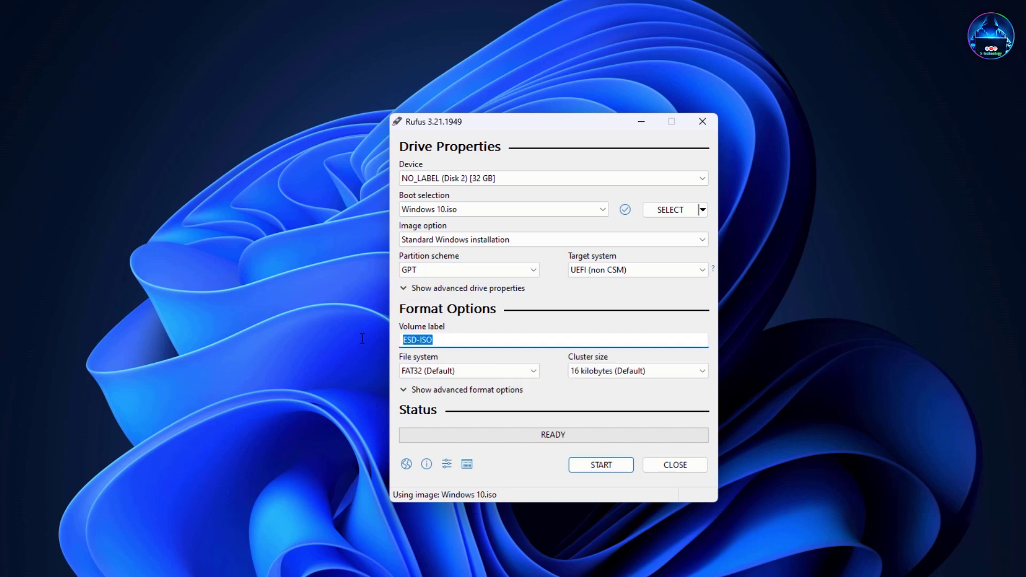
{"action": "type", "text": "win 10"}
Step: Start the write with data collection disabled and a local account, accepting erasure of the 32 GB drive
{"action": "left_click", "coordinate": [611, 466]}
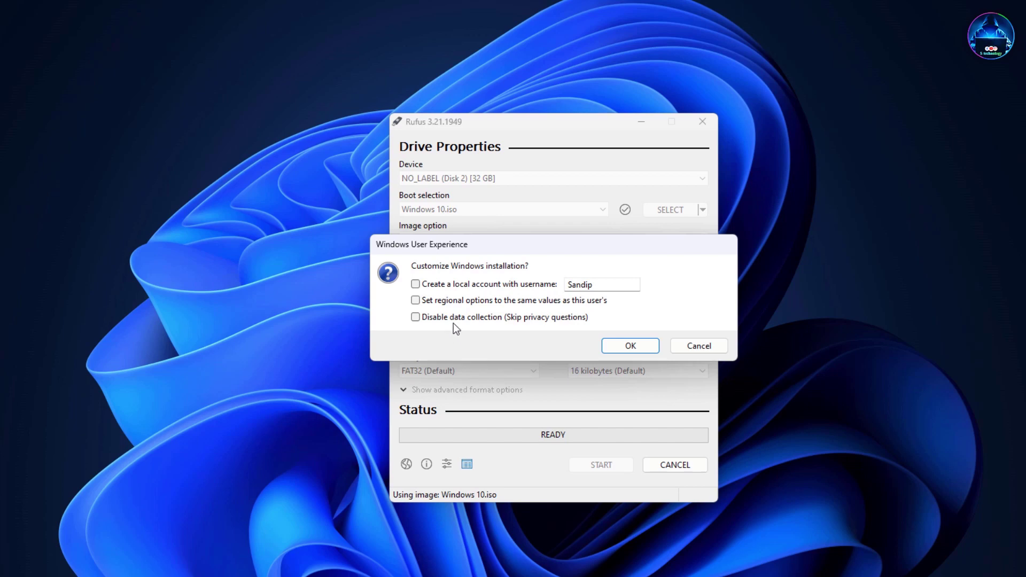
{"action": "left_click", "coordinate": [417, 318]}
{"action": "left_click", "coordinate": [417, 285]}
{"action": "left_click", "coordinate": [629, 346]}
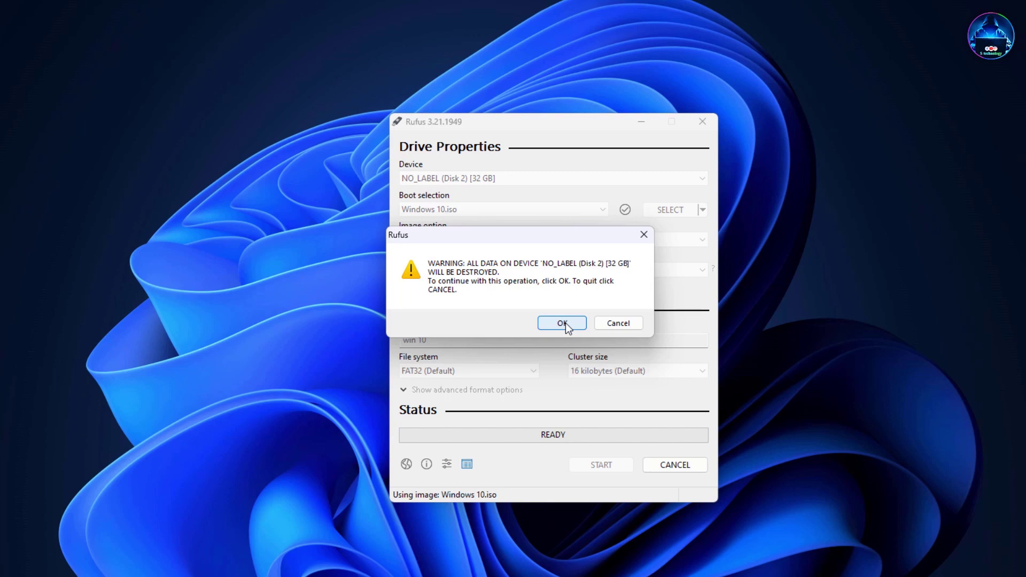
{"action": "left_click", "coordinate": [562, 324]}
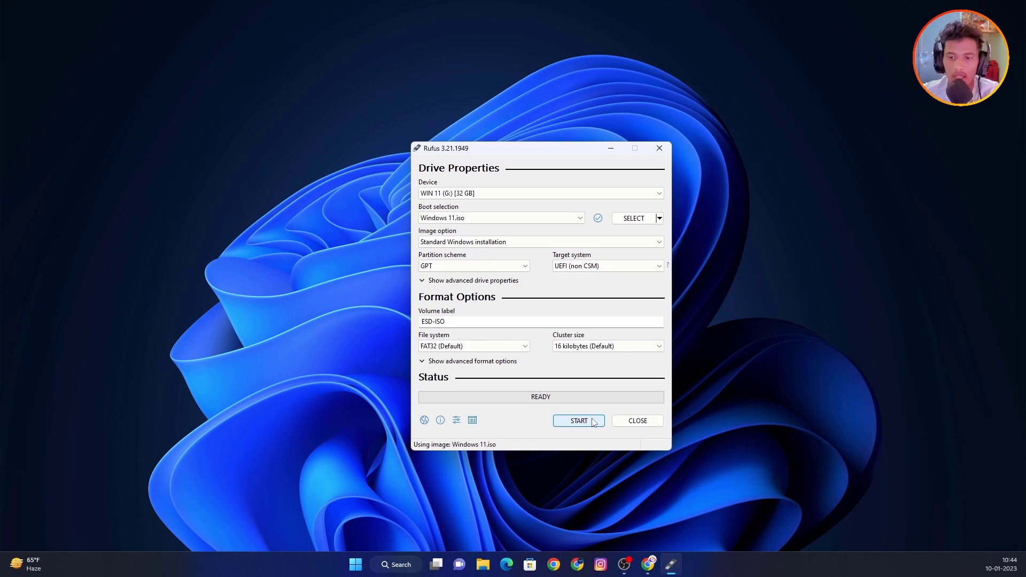
Step: Close Rufus once the drive is finished and refresh the desktop
{"action": "left_click", "coordinate": [638, 421]}
{"action": "right_click", "coordinate": [287, 160]}
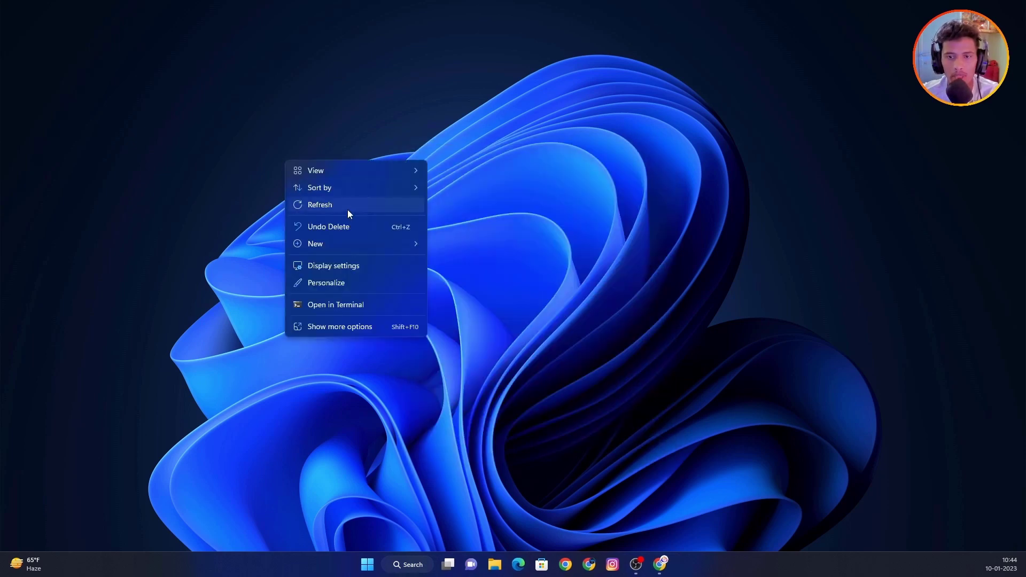
{"action": "left_click", "coordinate": [347, 210]}
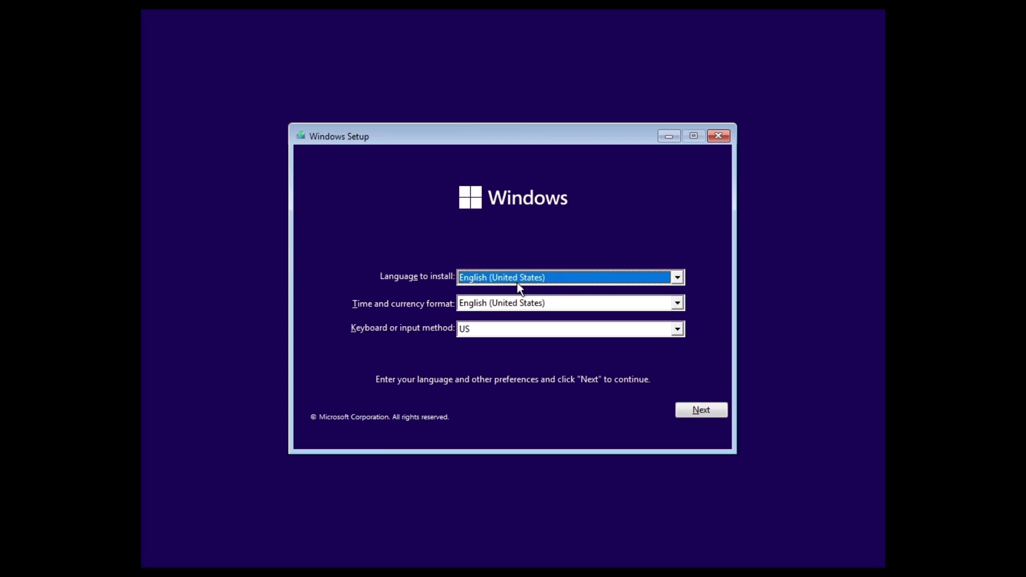
Step: Keep the English (United States) language settings and begin installing without a product key
{"action": "left_click", "coordinate": [700, 410]}
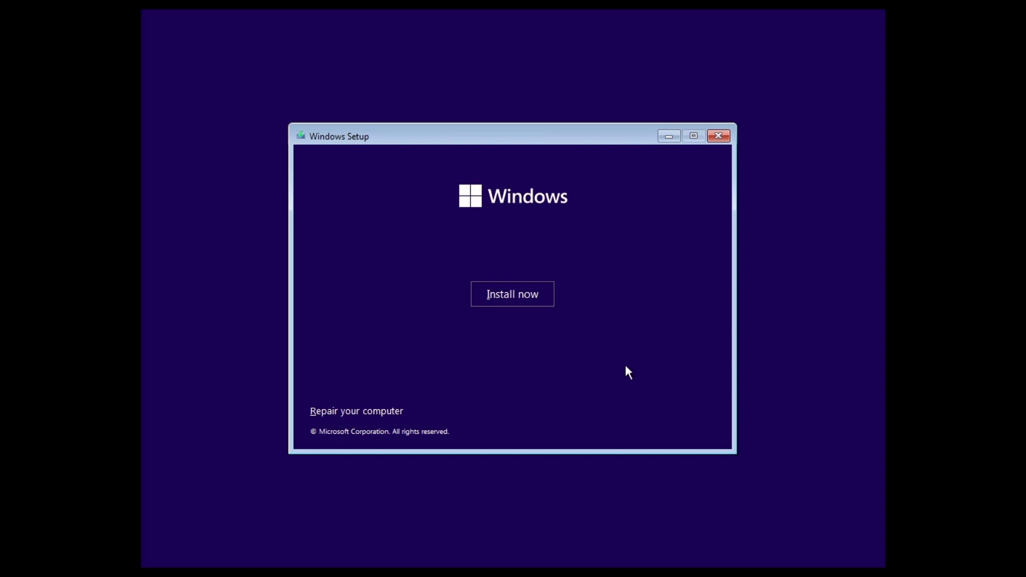
{"action": "left_click", "coordinate": [528, 297]}
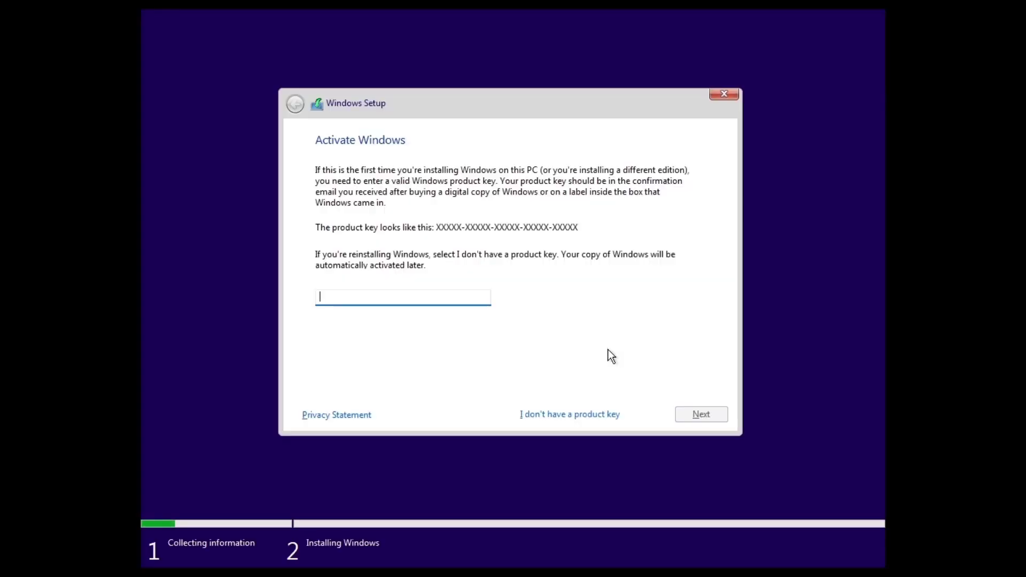
{"action": "left_click", "coordinate": [583, 416]}
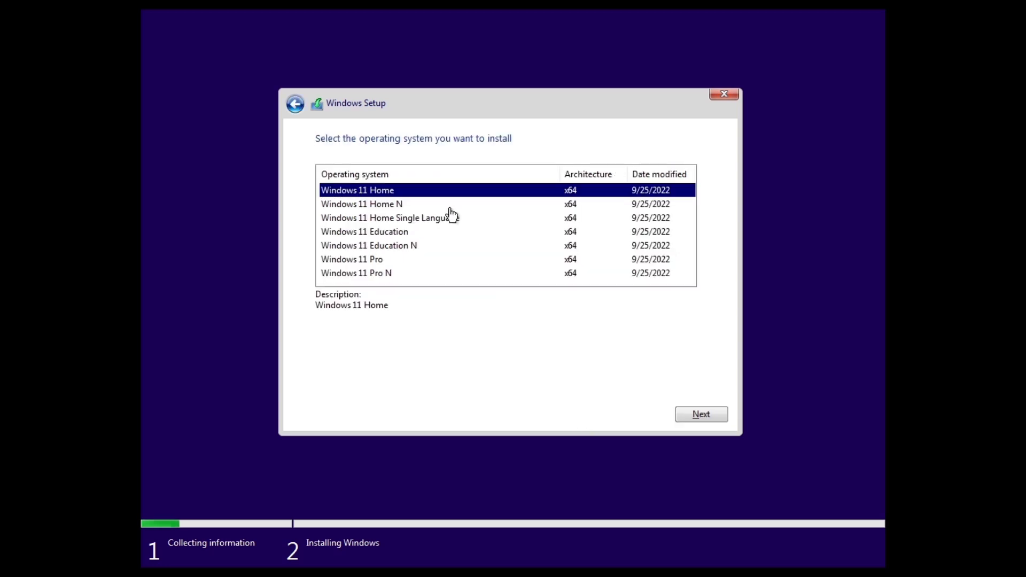
Step: Choose the Windows 11 Home edition and accept the Microsoft Software License Terms
{"action": "left_click", "coordinate": [418, 208]}
{"action": "left_click", "coordinate": [404, 194]}
{"action": "left_click", "coordinate": [718, 416]}
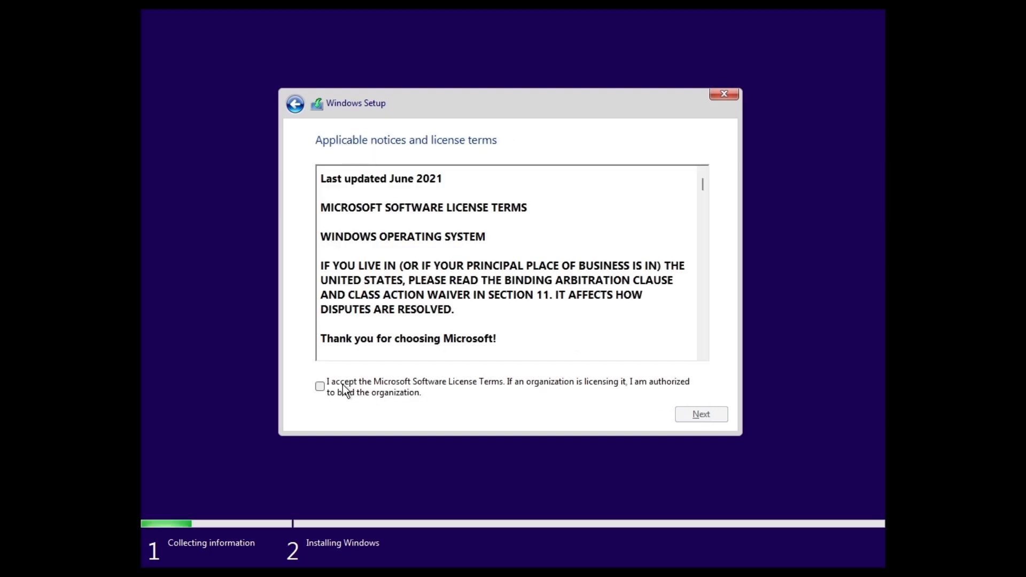
{"action": "left_click", "coordinate": [342, 386]}
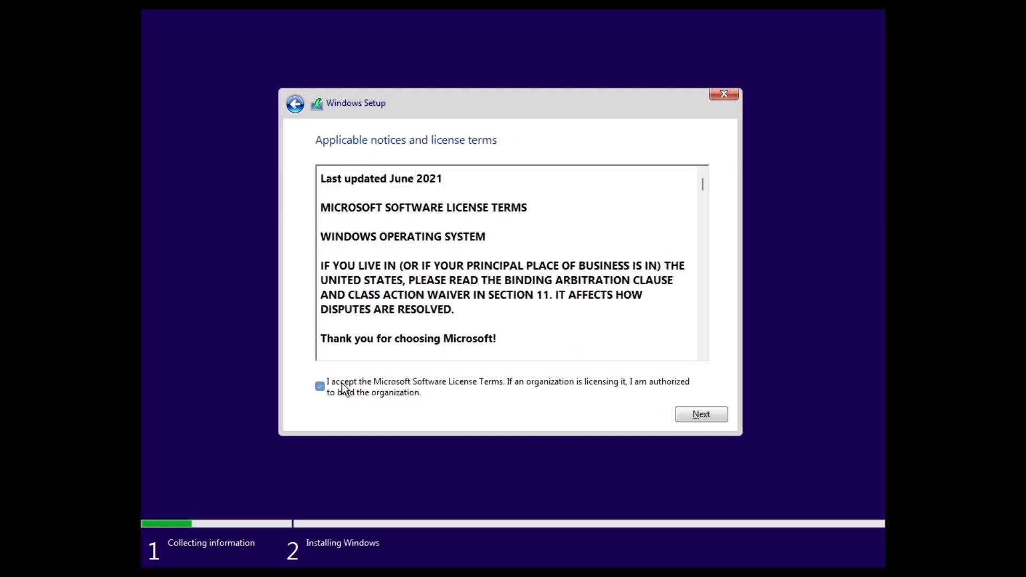
{"action": "left_click", "coordinate": [706, 417]}
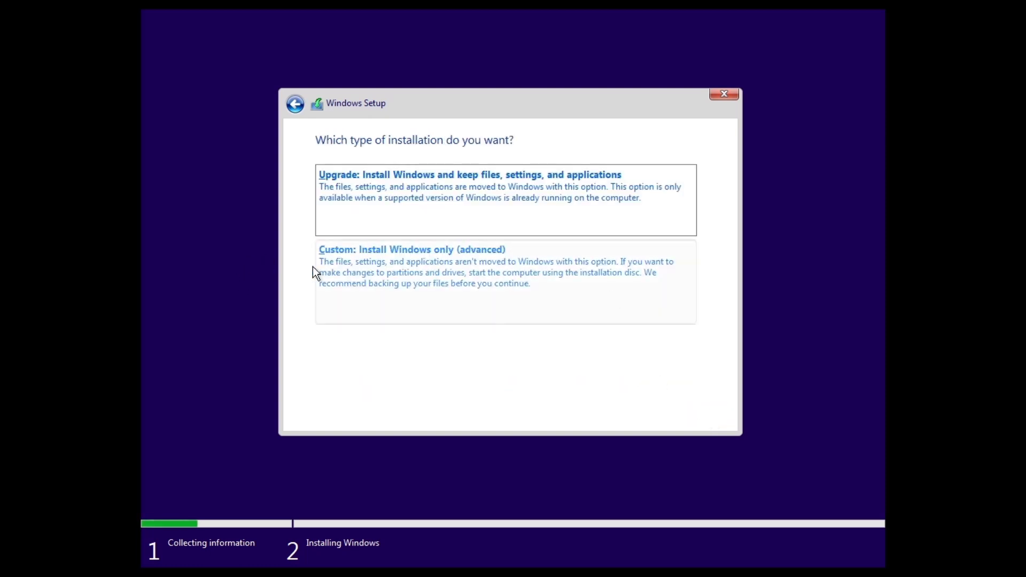
Step: Make a full 130048 MB partition from Drive 0's unallocated space and install onto Partition 3
{"action": "left_click", "coordinate": [492, 284]}
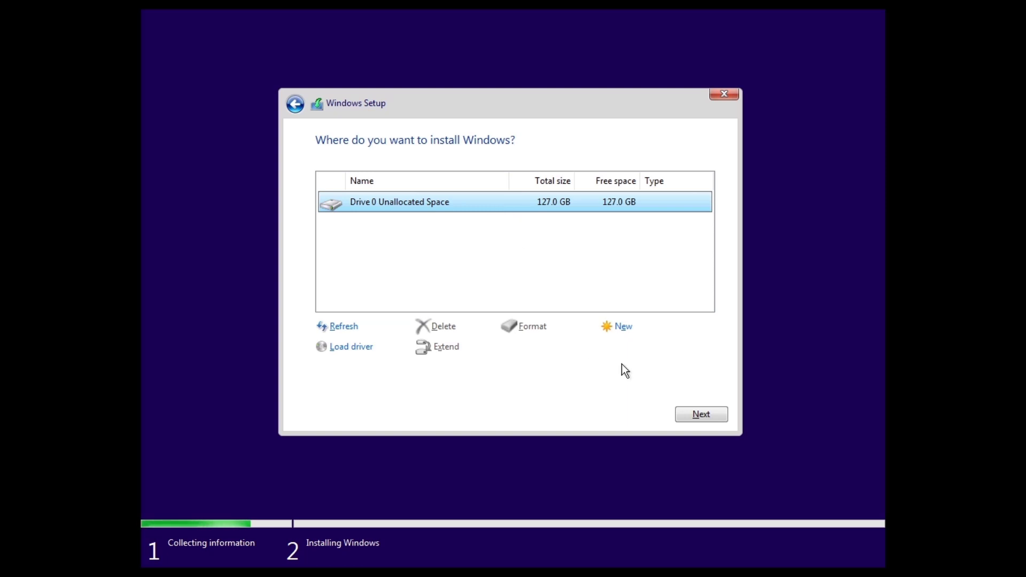
{"action": "left_click", "coordinate": [631, 335]}
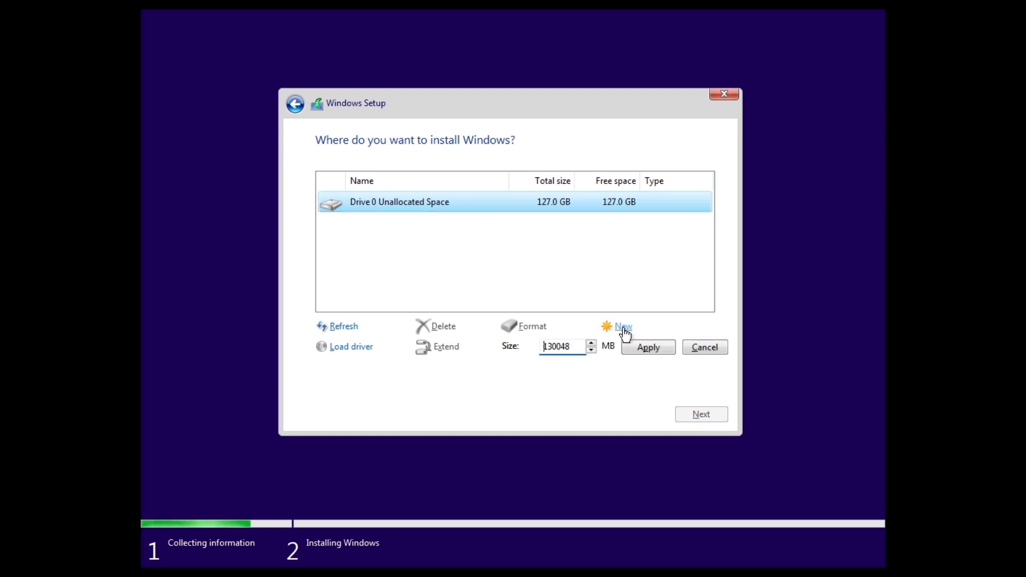
{"action": "left_click", "coordinate": [646, 348]}
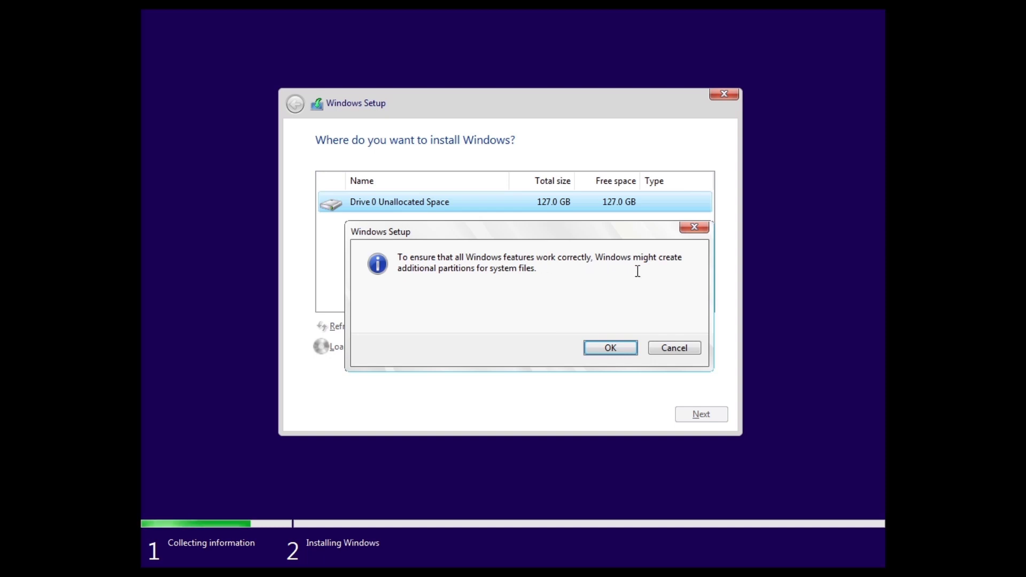
{"action": "left_click", "coordinate": [621, 348]}
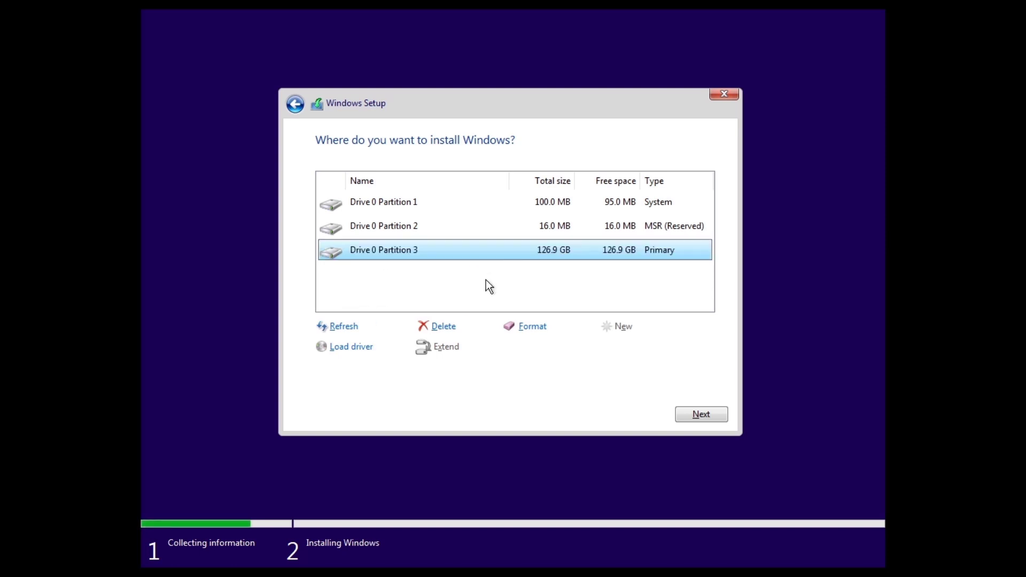
{"action": "left_click", "coordinate": [700, 414]}
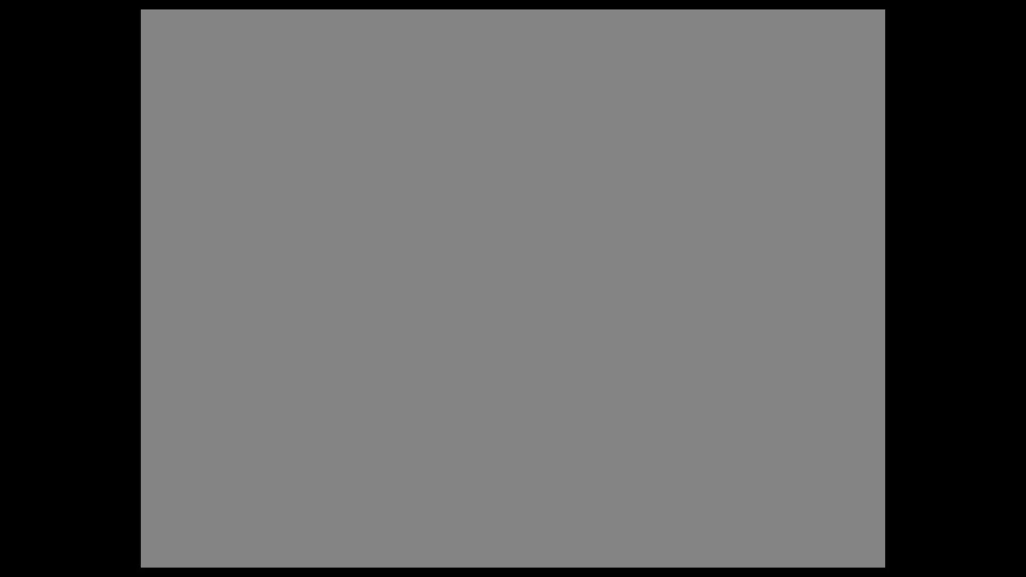
Step: Search for and confirm India, choose the English (India) keyboard, and add no second layout
{"action": "type", "text": "india"}
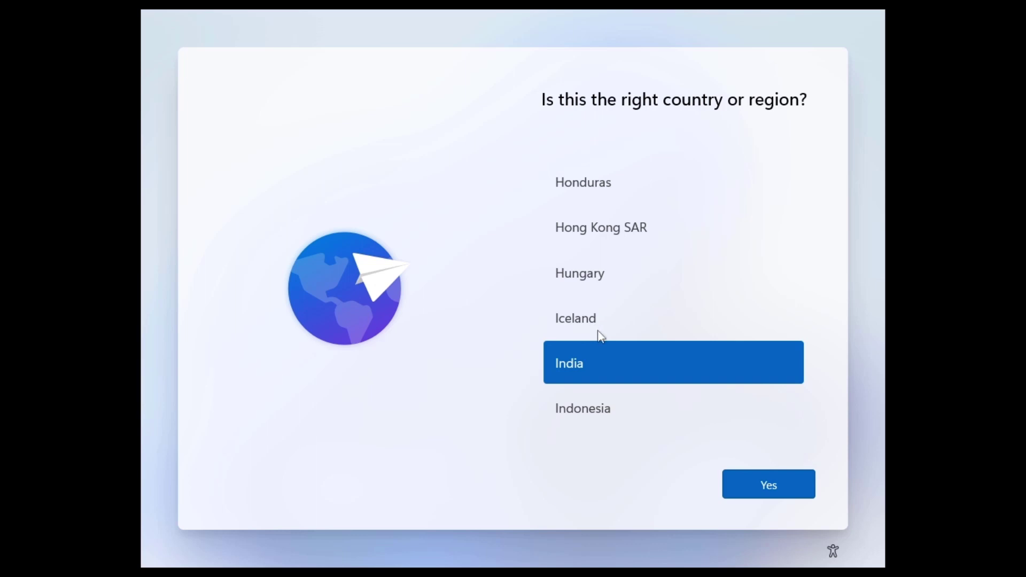
{"action": "left_click", "coordinate": [775, 489]}
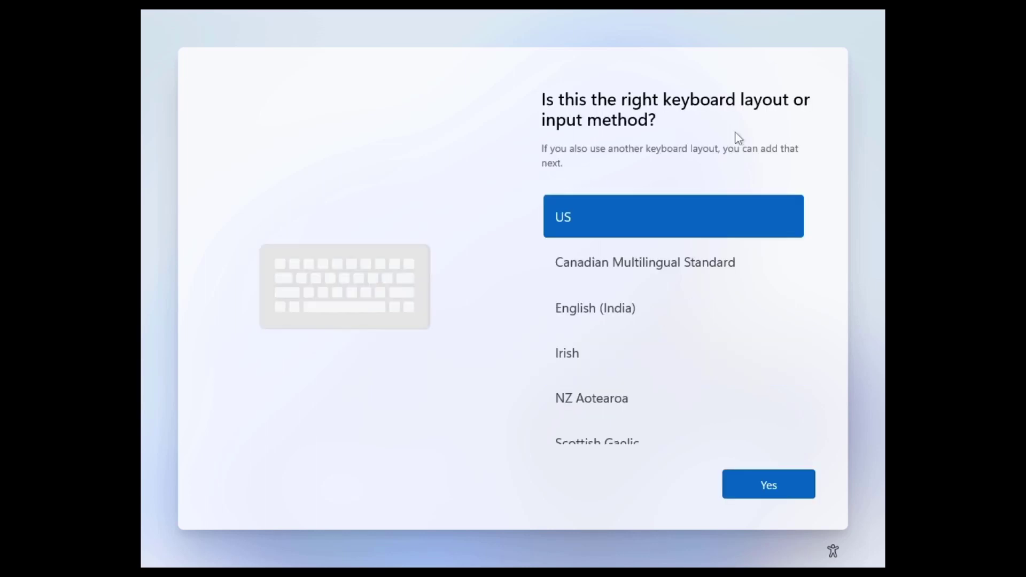
{"action": "left_click", "coordinate": [674, 322]}
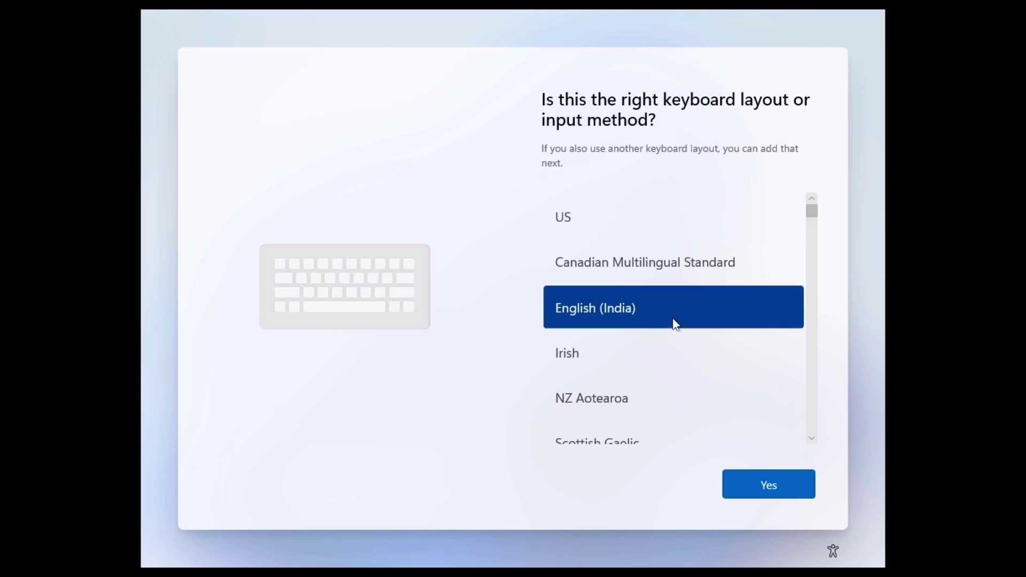
{"action": "left_click", "coordinate": [775, 492]}
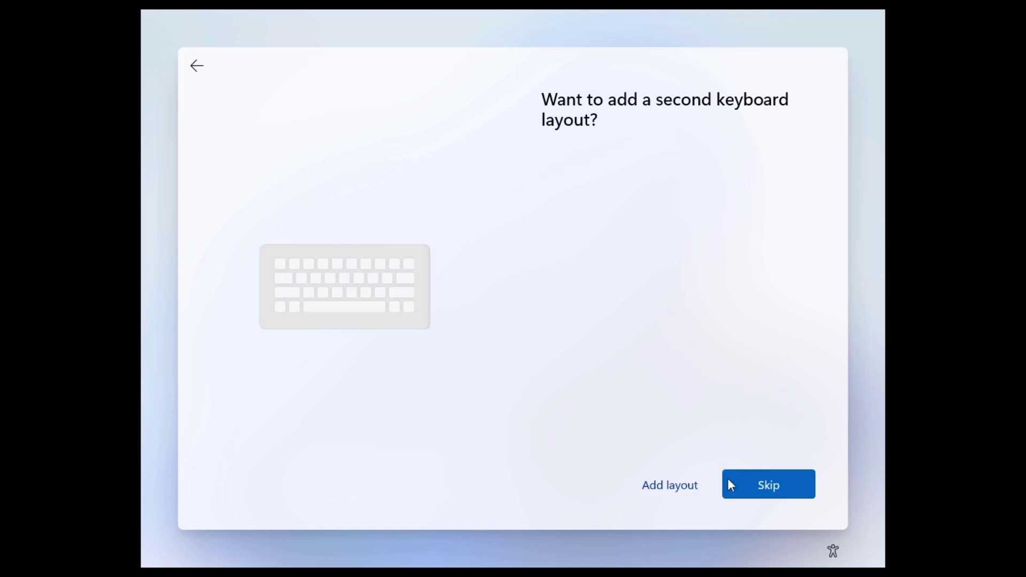
{"action": "left_click", "coordinate": [769, 485]}
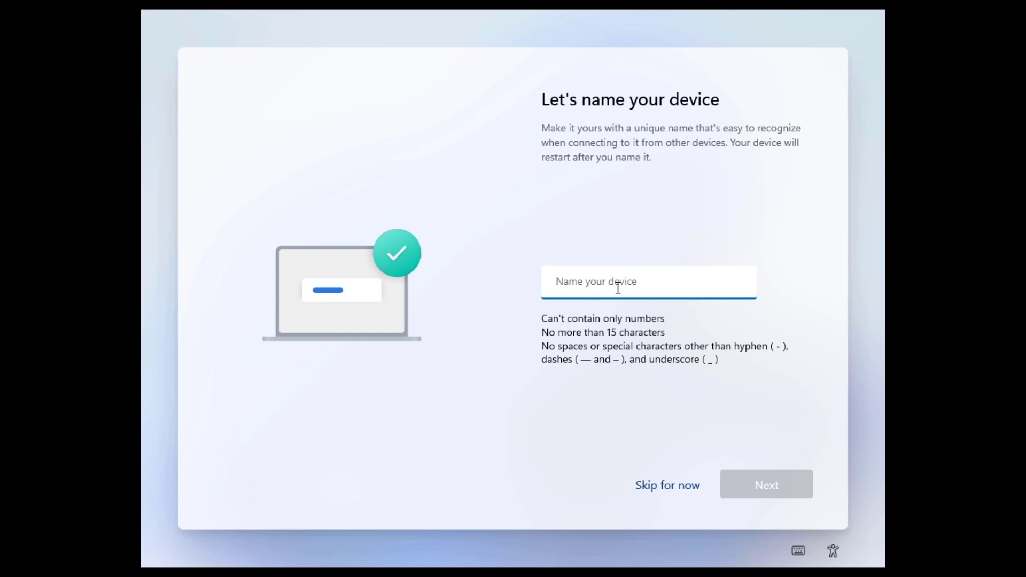
Step: Name the device 's_tec', correcting a mistyped first attempt, and continue
{"action": "type", "text": "st"}
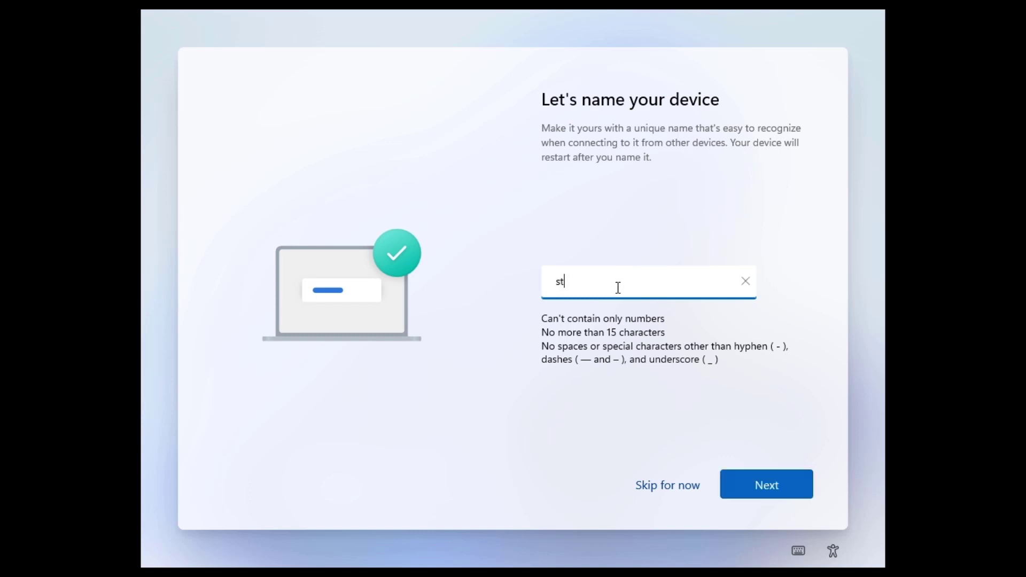
{"action": "type", "text": "e"}
{"action": "key", "text": "ctrl+a"}
{"action": "key", "text": "BackSpace"}
{"action": "type", "text": "s_tec"}
{"action": "left_click", "coordinate": [775, 488]}
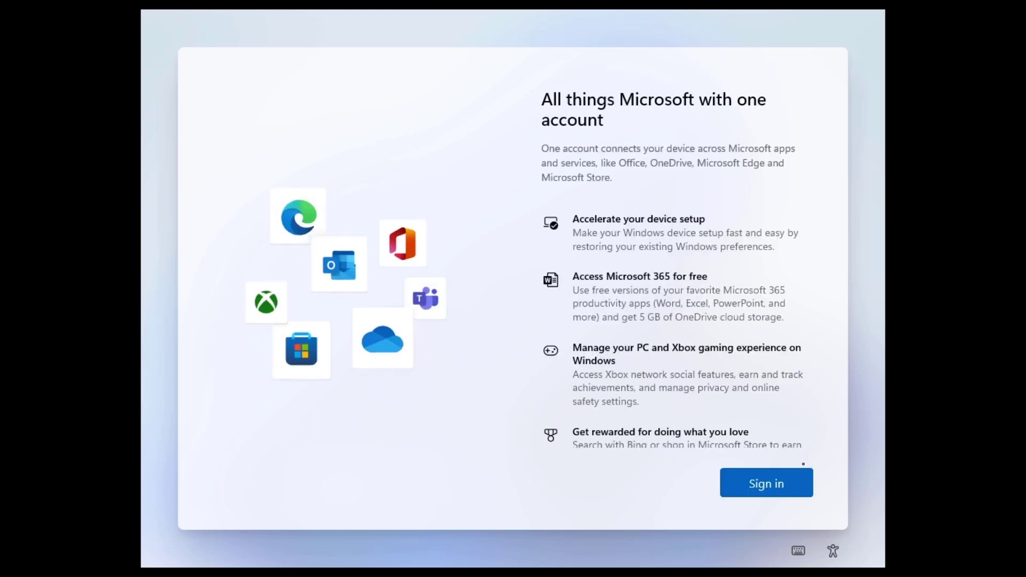
Step: Sign in with the Microsoft account by pasting its e-mail and entering the account password
{"action": "left_click", "coordinate": [792, 485]}
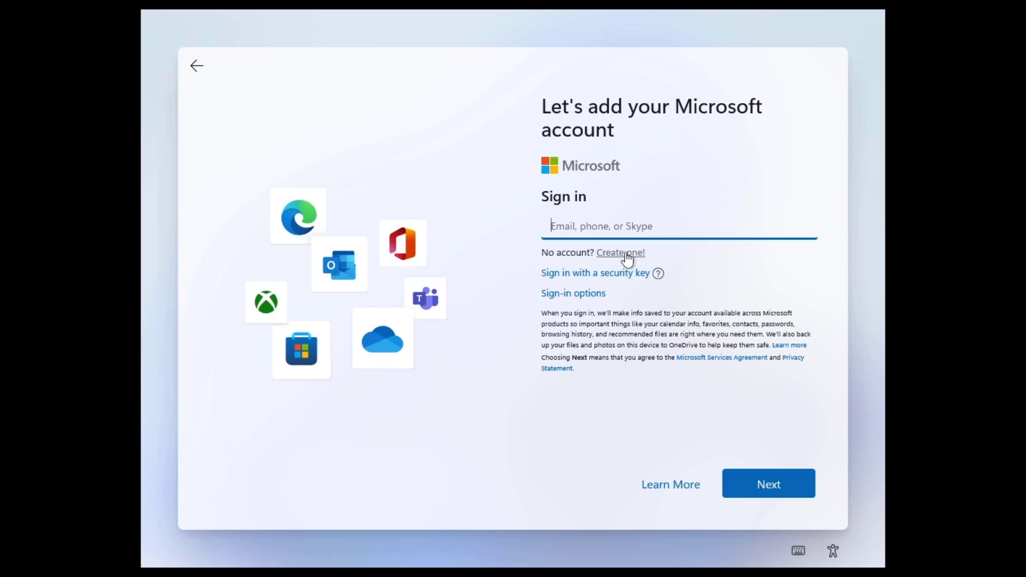
{"action": "key", "text": "ctrl+v"}
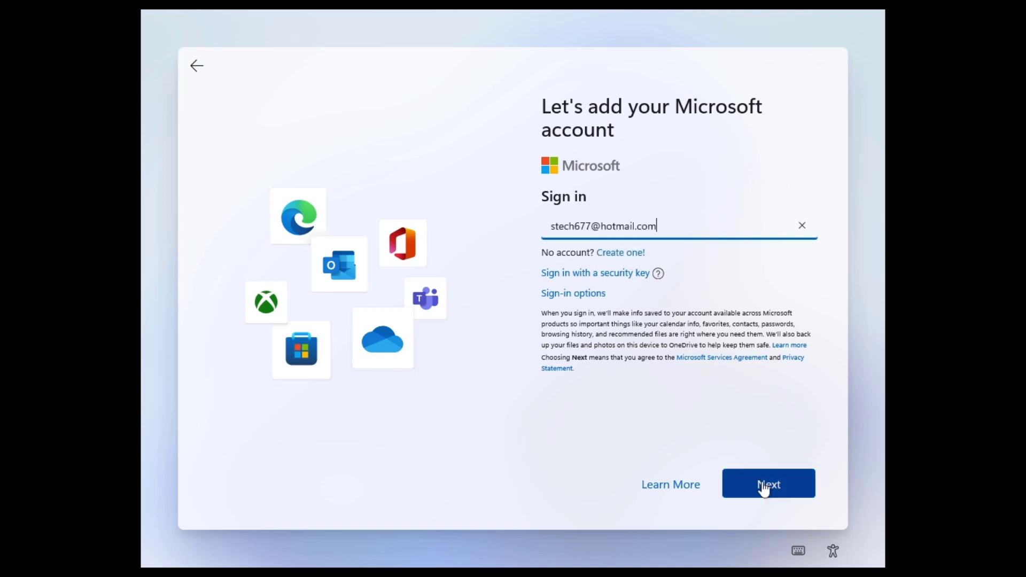
{"action": "left_click", "coordinate": [766, 483]}
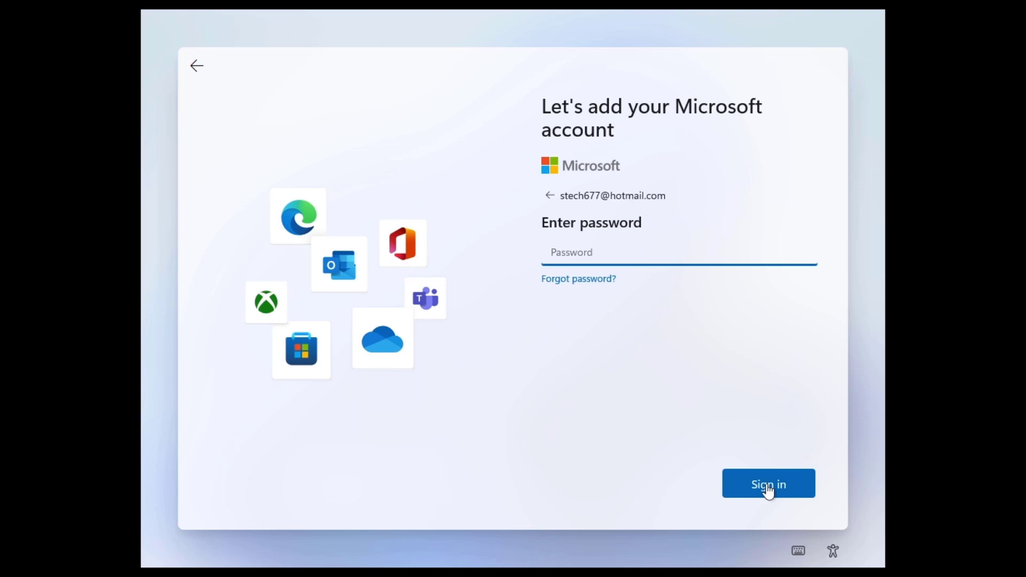
{"action": "key", "text": "Caps_Lock"}
{"action": "type", "text": "S"}
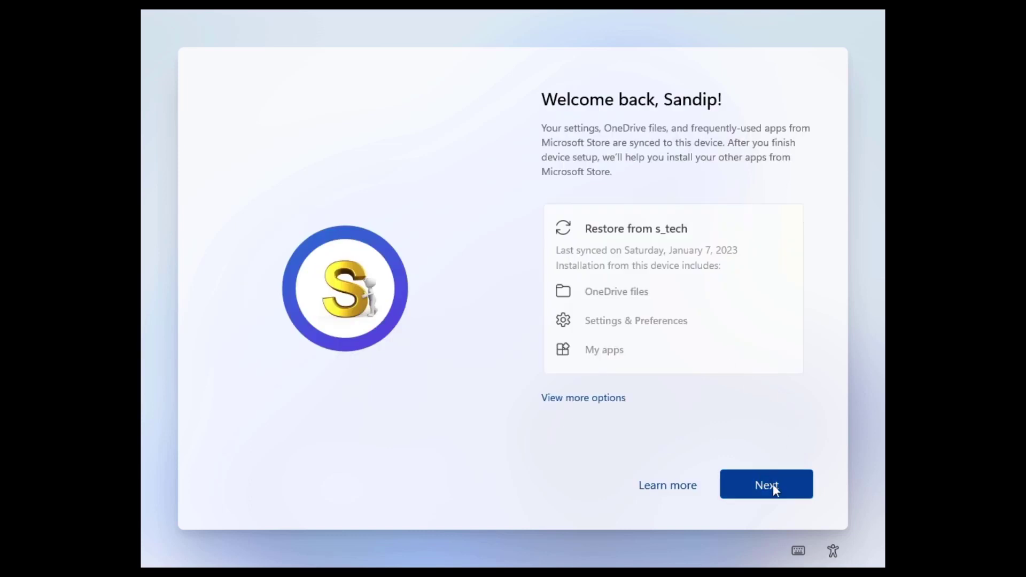
{"action": "left_click", "coordinate": [773, 483]}
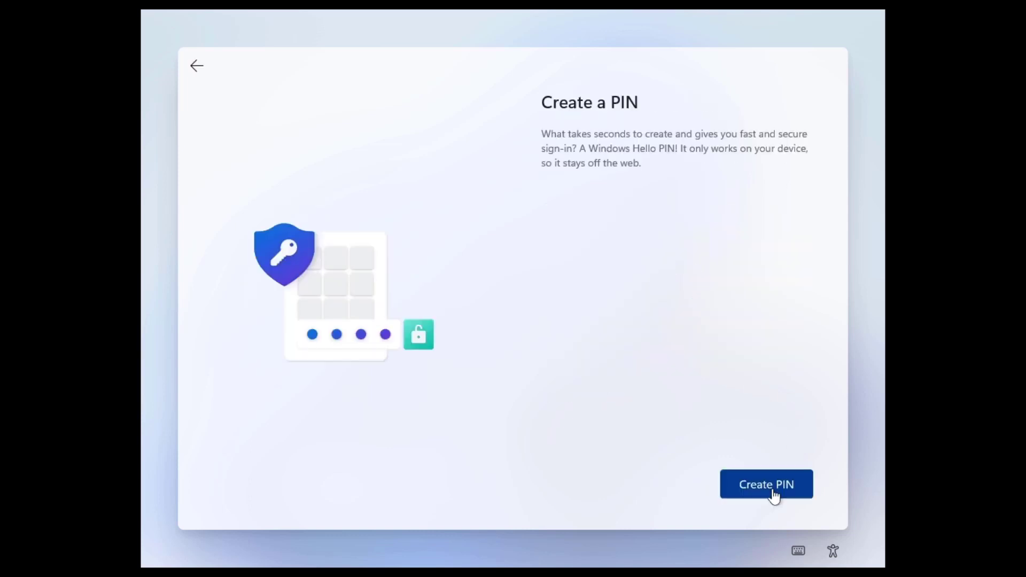
Step: Create and save a six-digit Windows Hello sign-in PIN
{"action": "left_click", "coordinate": [773, 489]}
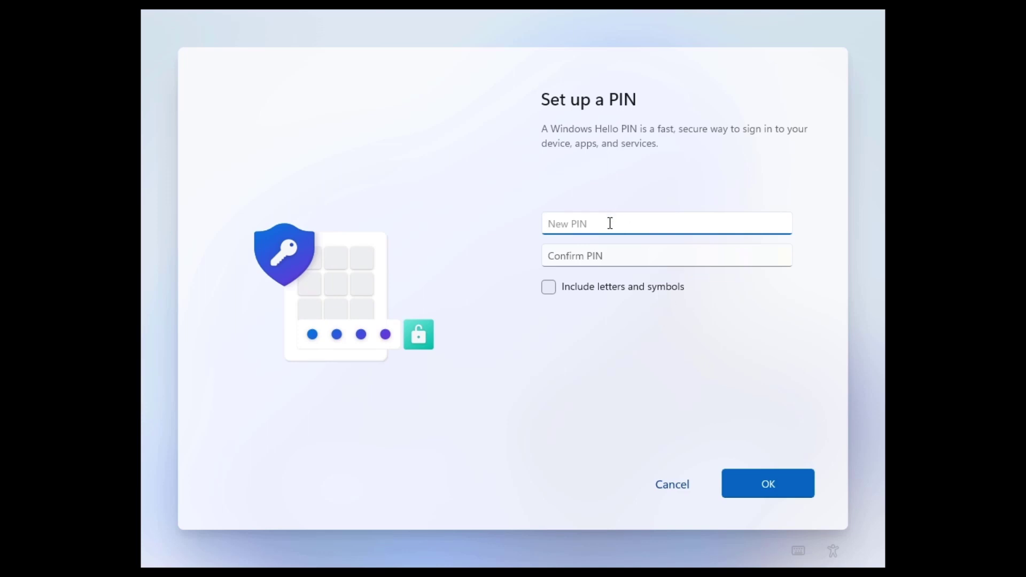
{"action": "type", "text": "123456"}
{"action": "key", "text": "Tab"}
{"action": "type", "text": "123456"}
{"action": "key", "text": "shift+Tab"}
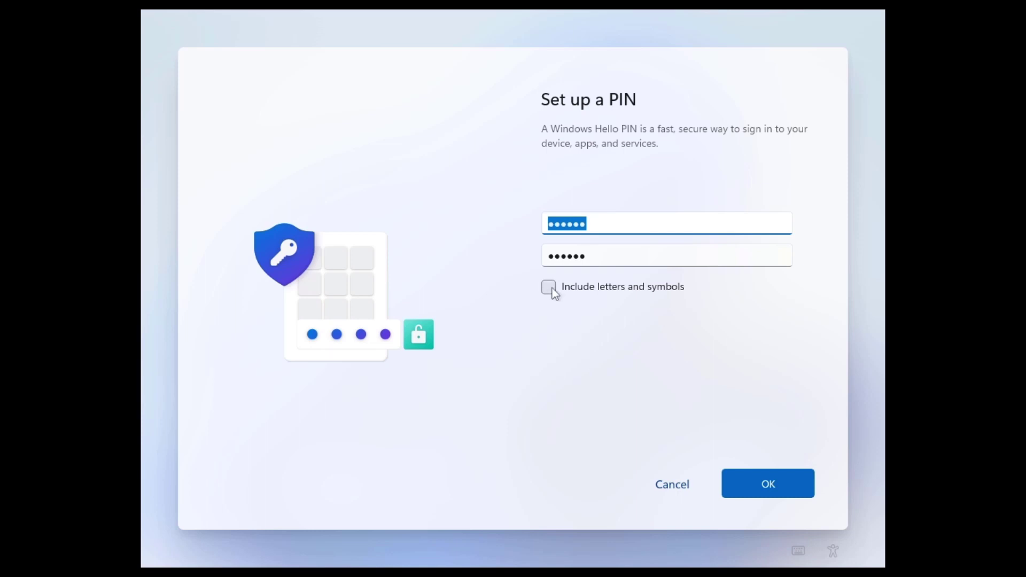
{"action": "left_click", "coordinate": [770, 486]}
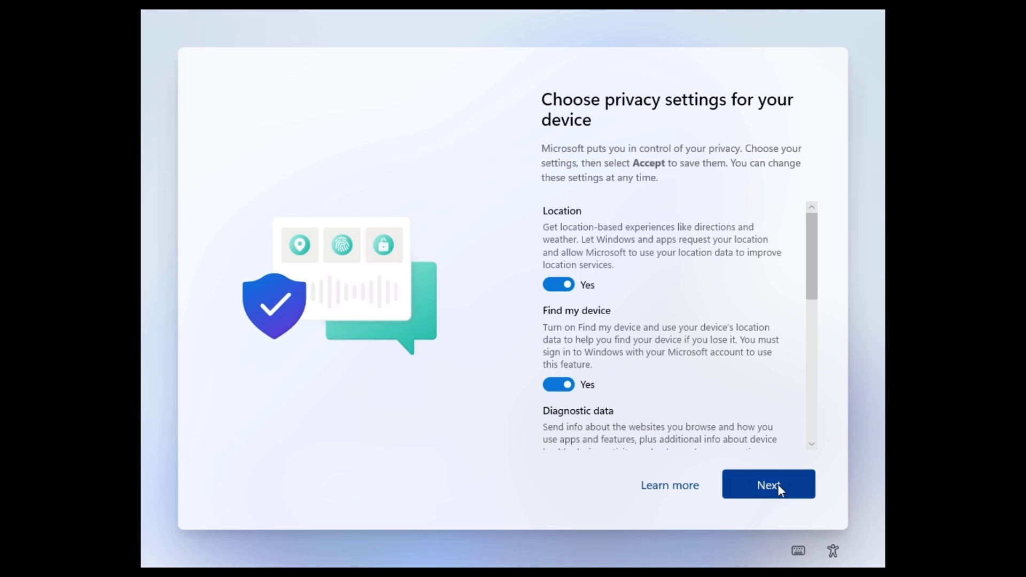
Step: Accept the default privacy settings and skip device-usage customisation and Android phone linking
{"action": "left_click", "coordinate": [769, 485]}
{"action": "left_click", "coordinate": [770, 485]}
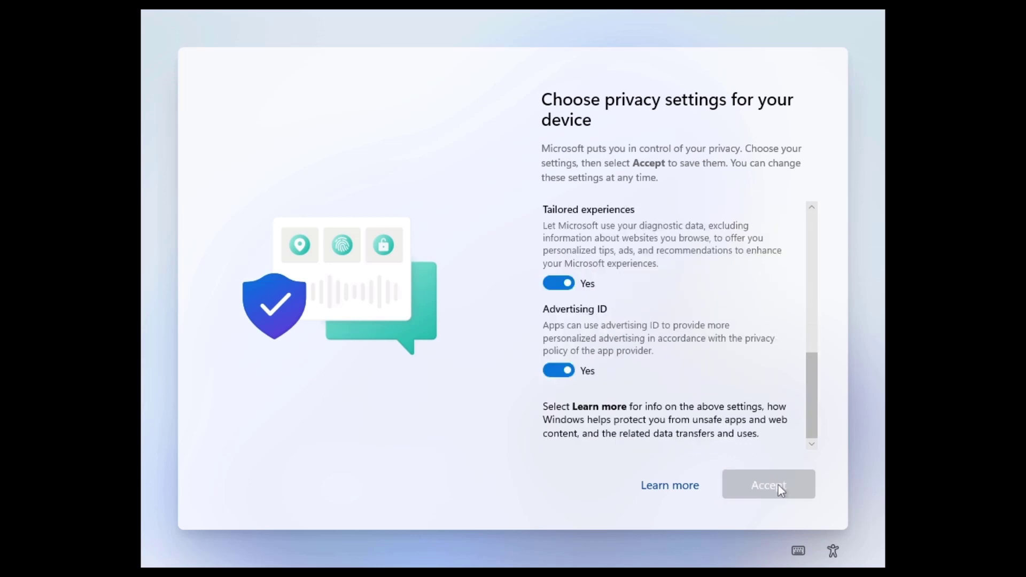
{"action": "left_click", "coordinate": [778, 485]}
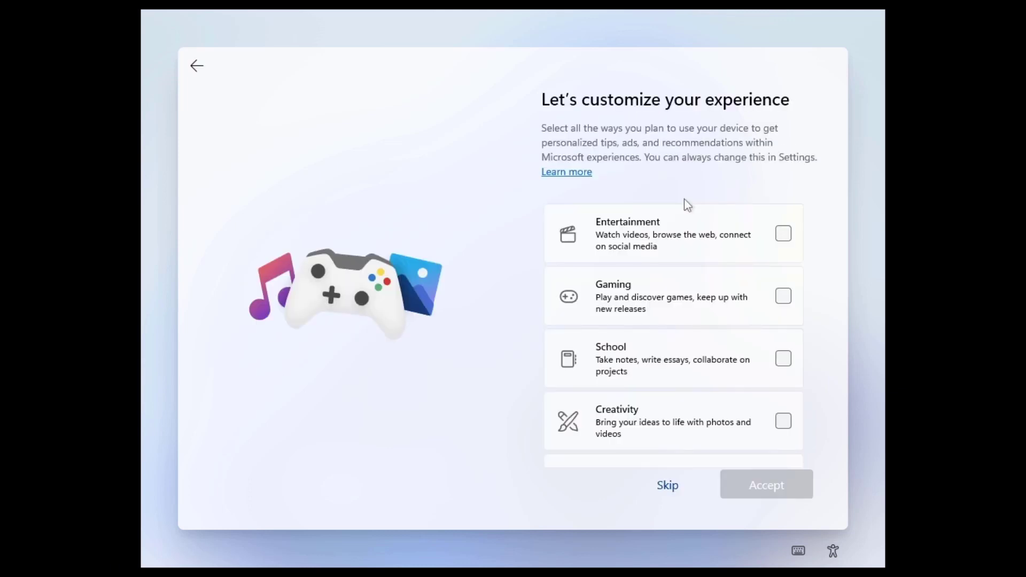
{"action": "left_click", "coordinate": [669, 486]}
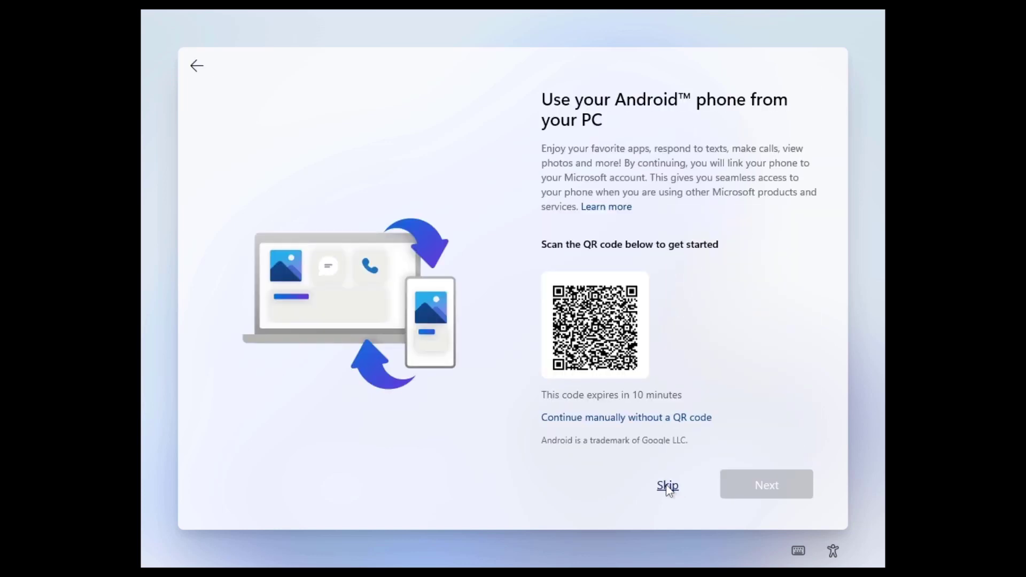
{"action": "left_click", "coordinate": [668, 487]}
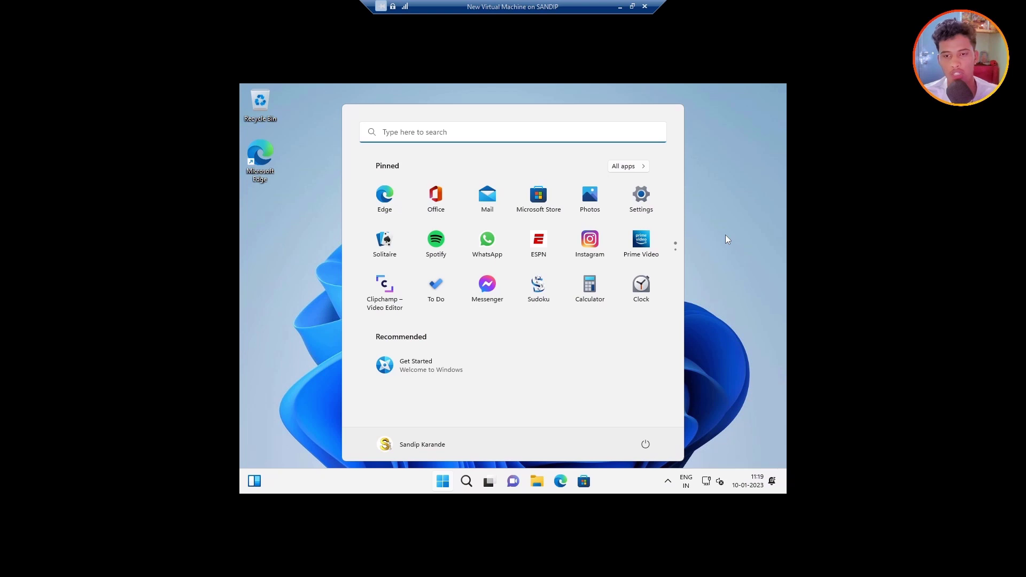
Step: Open Display settings from the desktop, set and keep 1920 × 1080 resolution, then close Settings
{"action": "left_click", "coordinate": [726, 235]}
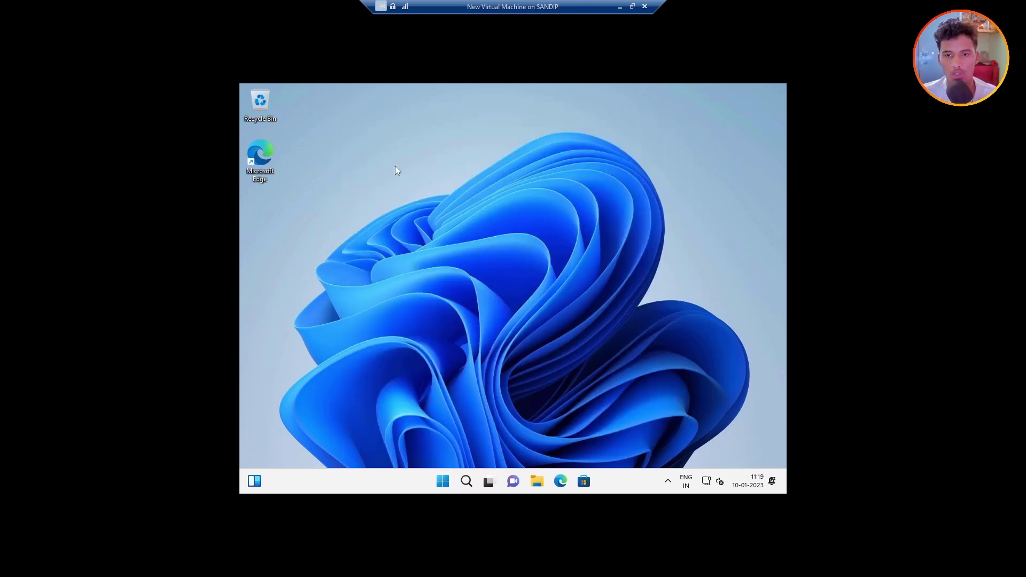
{"action": "right_click", "coordinate": [395, 169]}
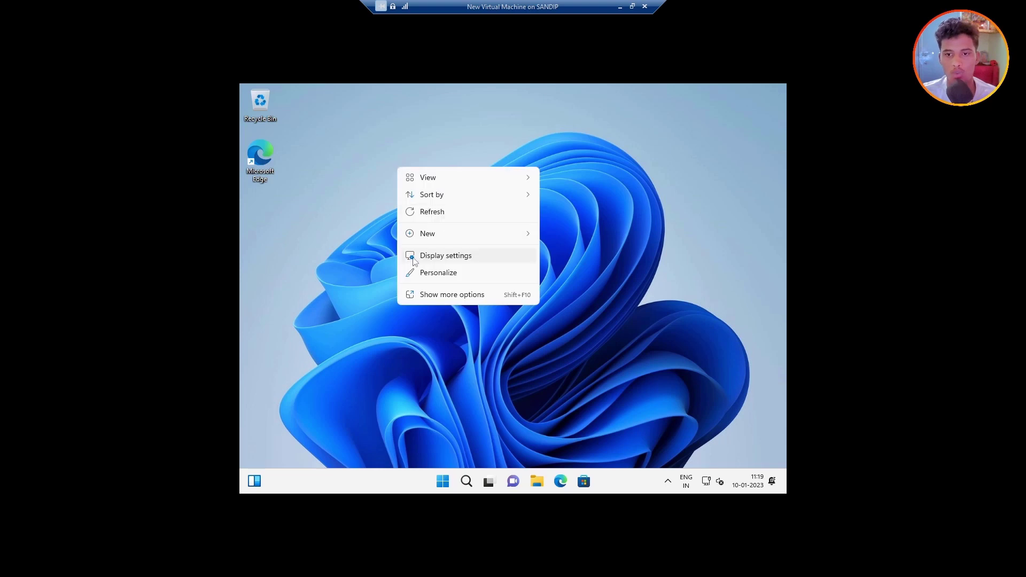
{"action": "left_click", "coordinate": [455, 258]}
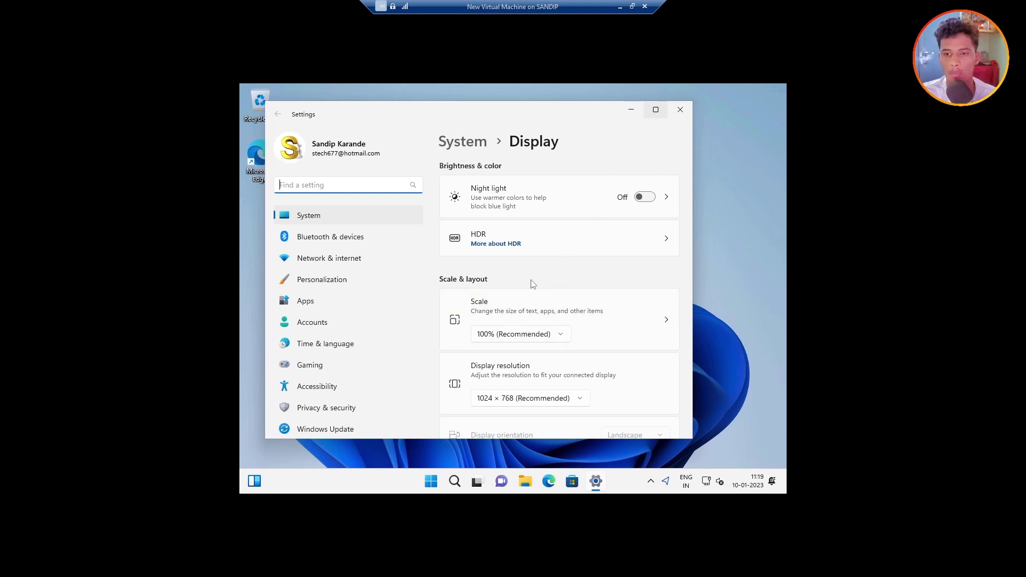
{"action": "key", "text": "super+Up"}
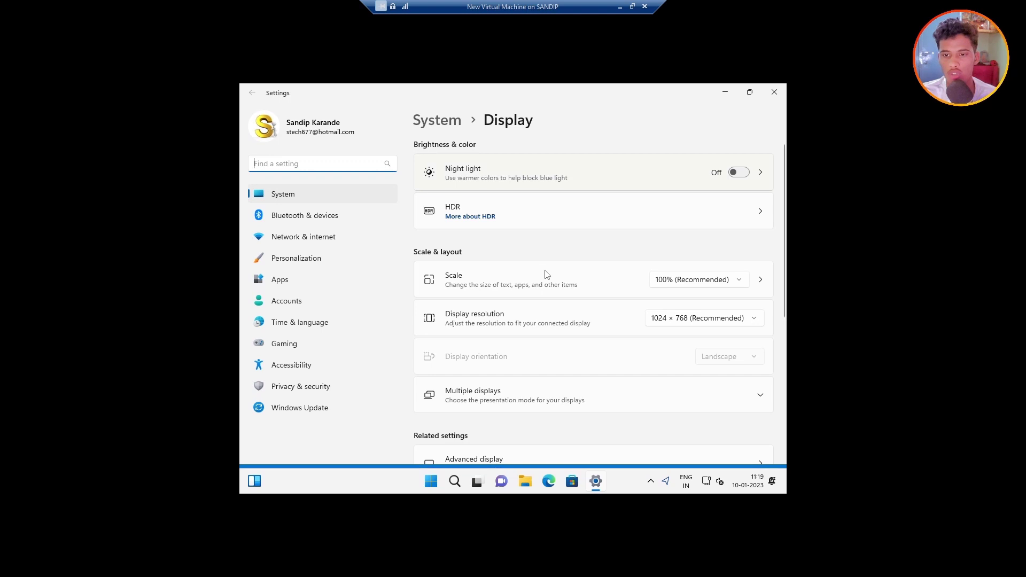
{"action": "scroll", "coordinate": [546, 274], "scroll_direction": "down", "scroll_amount": 3}
{"action": "scroll", "coordinate": [537, 338], "scroll_direction": "up", "scroll_amount": 3}
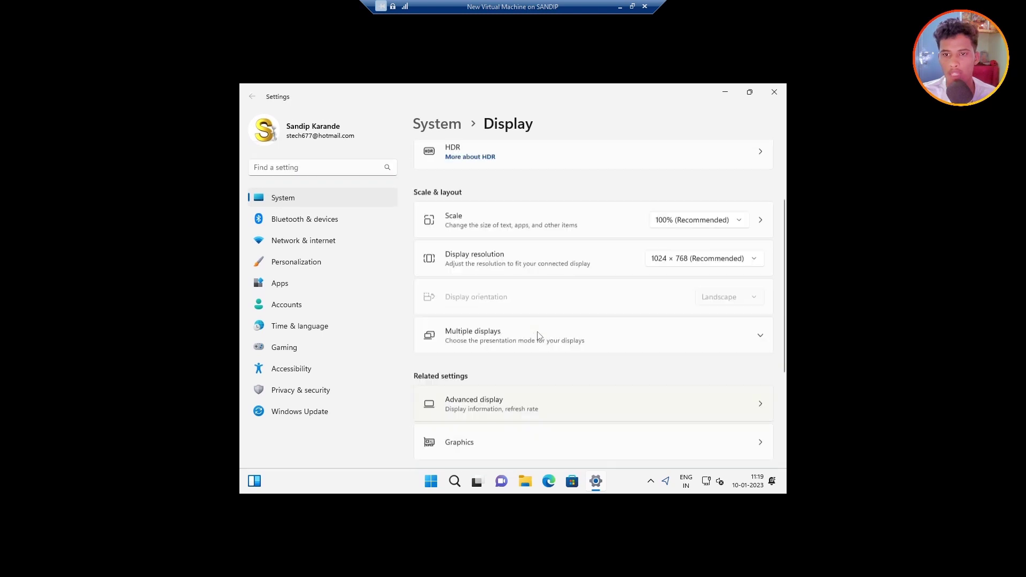
{"action": "left_click", "coordinate": [675, 325]}
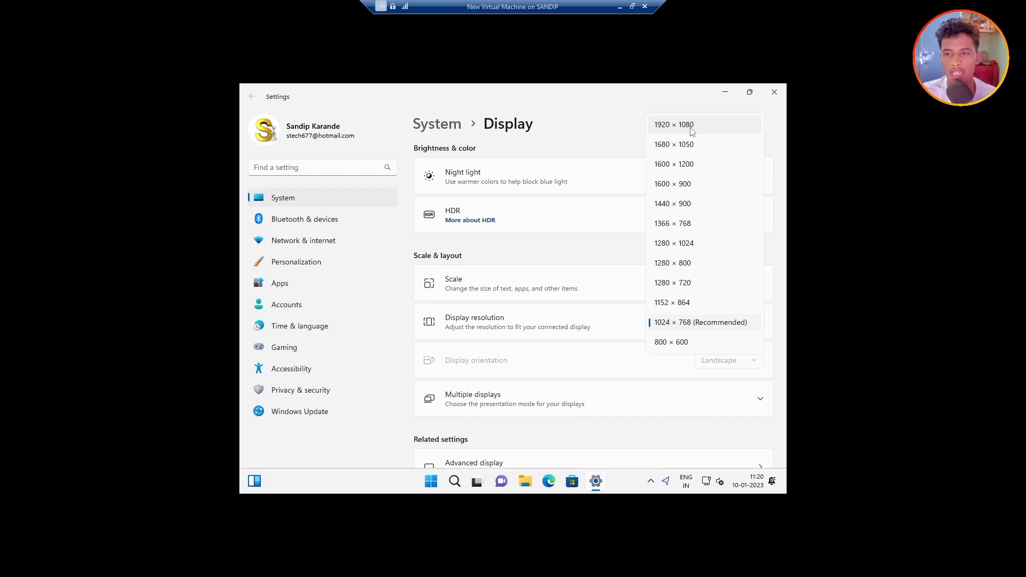
{"action": "left_click", "coordinate": [691, 127]}
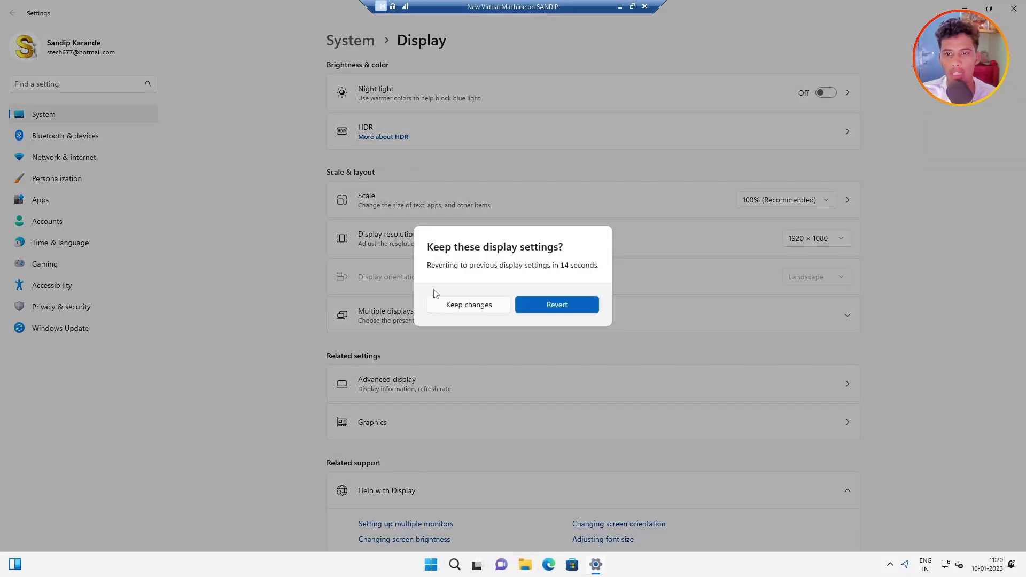
{"action": "left_click", "coordinate": [477, 305]}
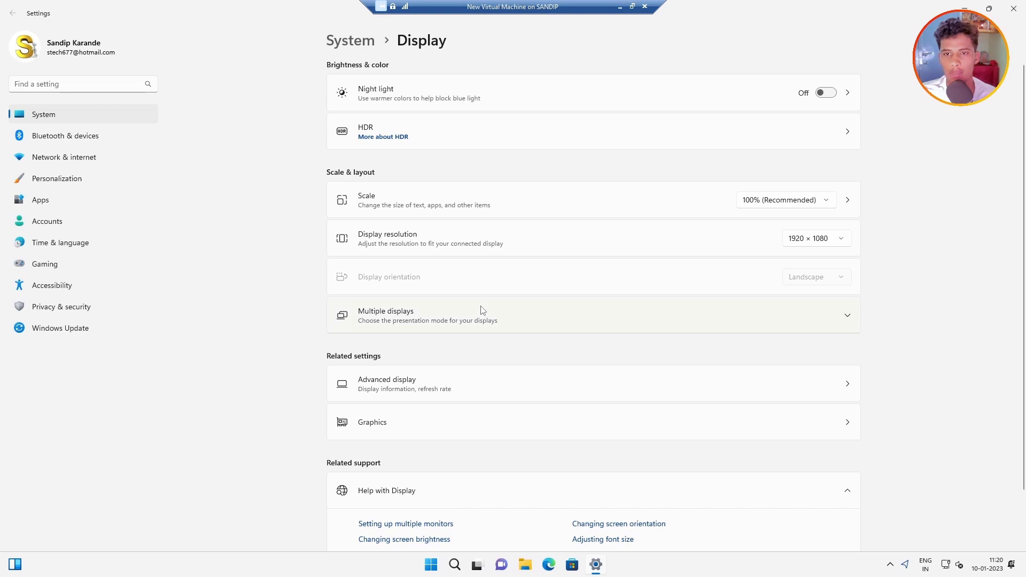
{"action": "left_click", "coordinate": [1014, 6]}
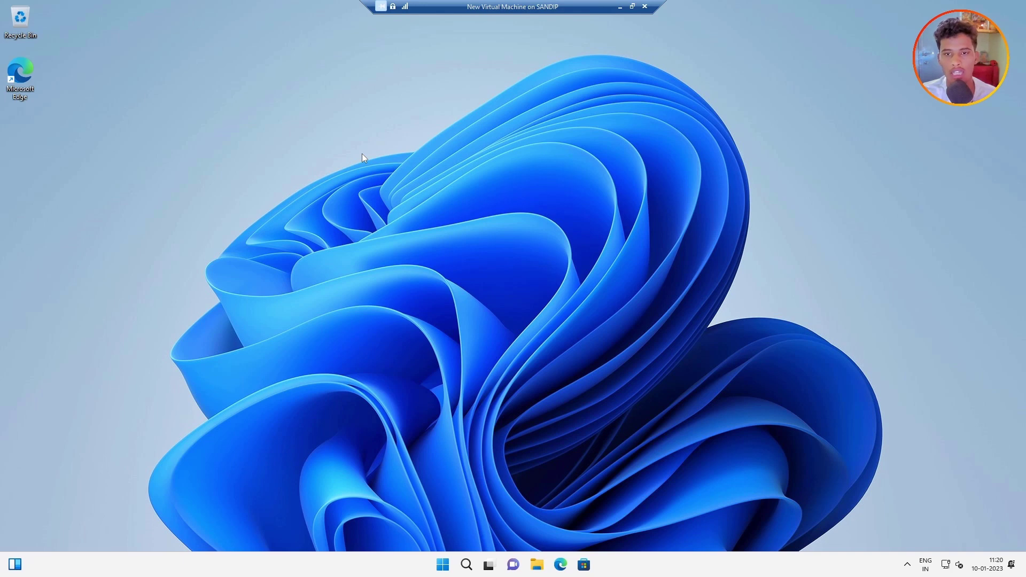
Step: Refresh the desktop, relaunch Settings from Start, and go to the Windows Update page
{"action": "right_click", "coordinate": [268, 119]}
{"action": "left_click", "coordinate": [319, 163]}
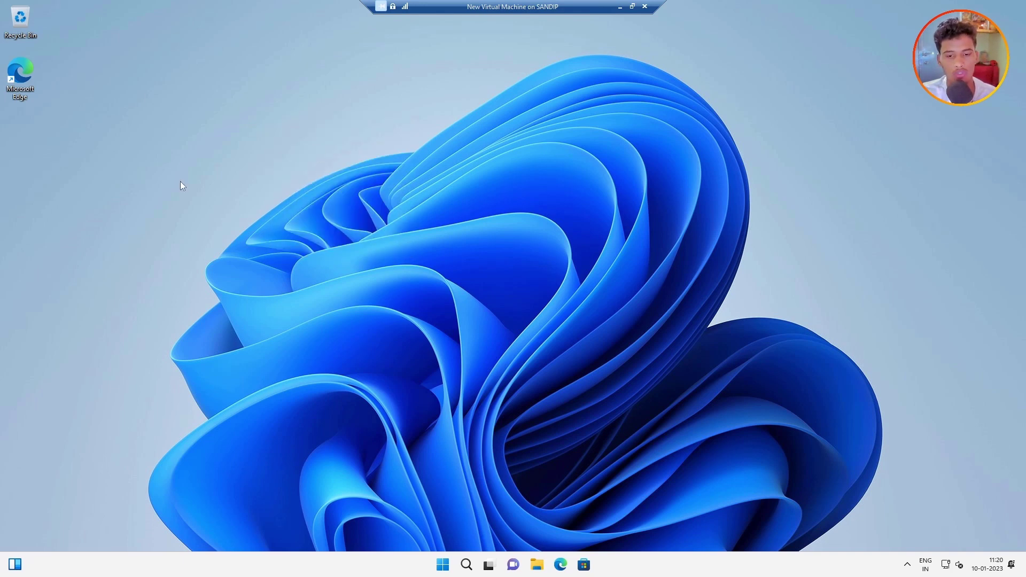
{"action": "left_click", "coordinate": [442, 565]}
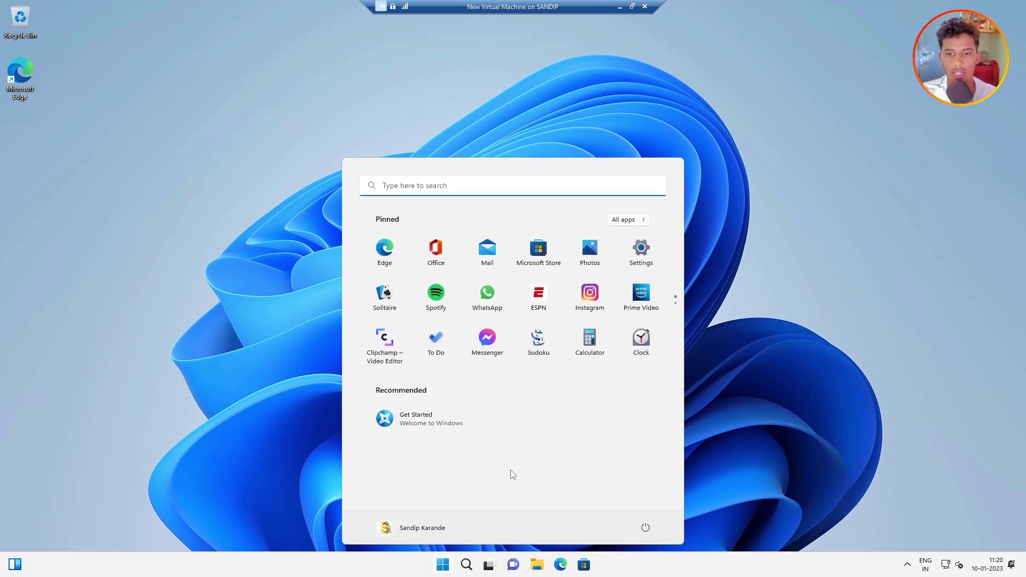
{"action": "left_click", "coordinate": [641, 251]}
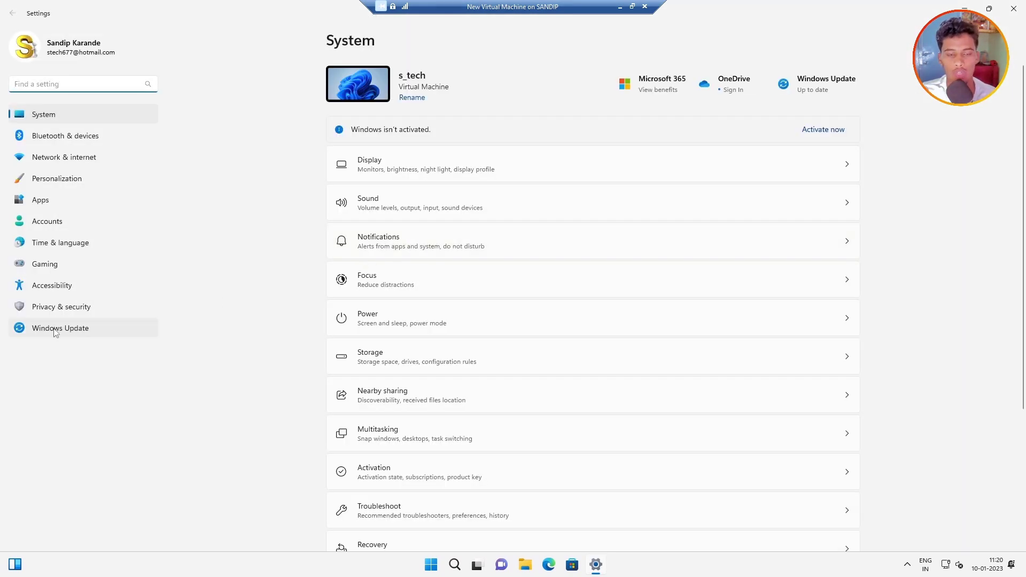
{"action": "left_click", "coordinate": [56, 328]}
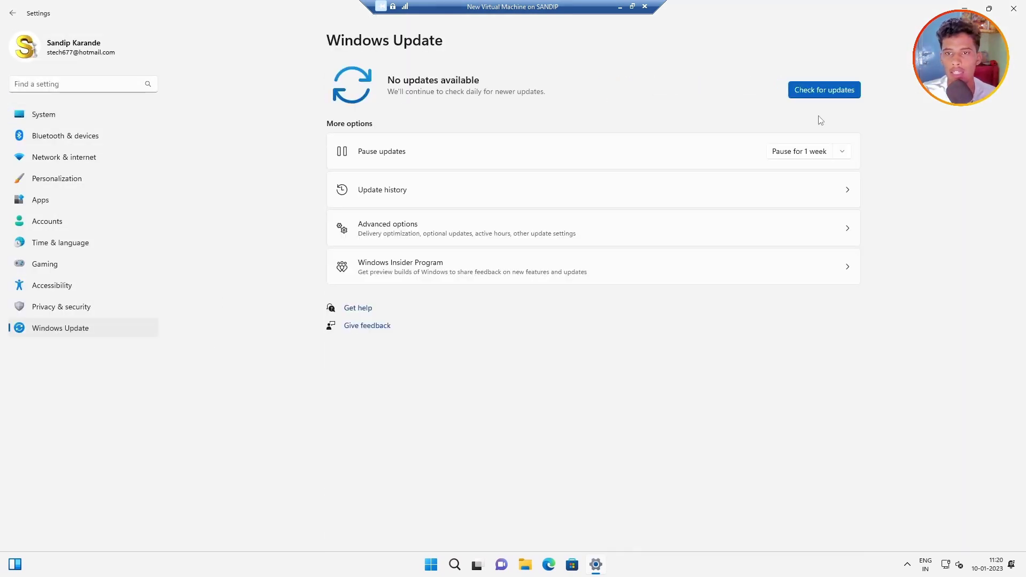